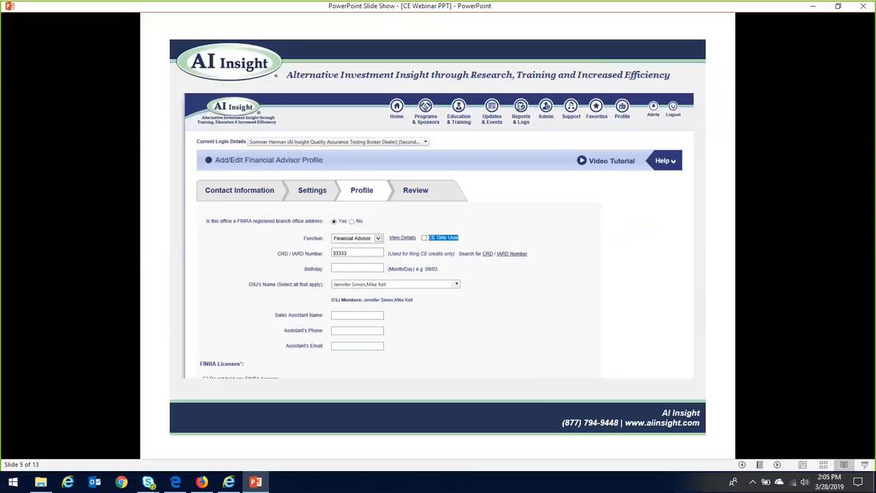
{"action": "key", "text": "Right"}
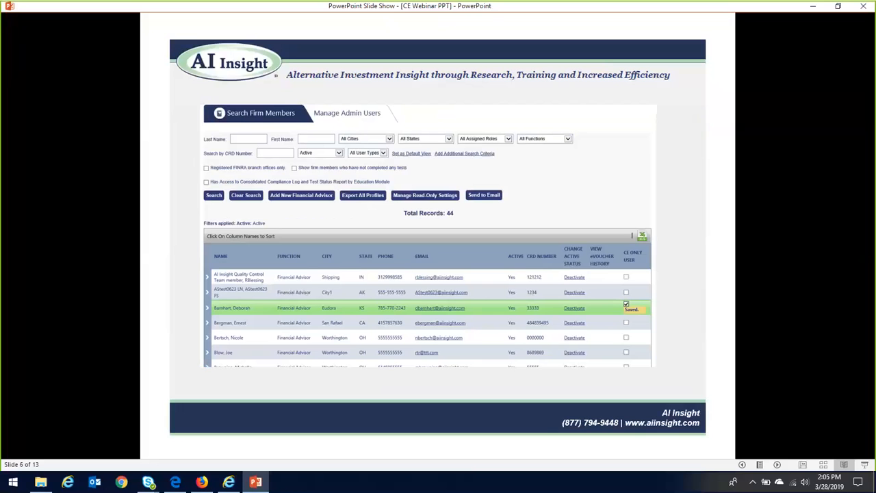
{"action": "key", "text": "Right"}
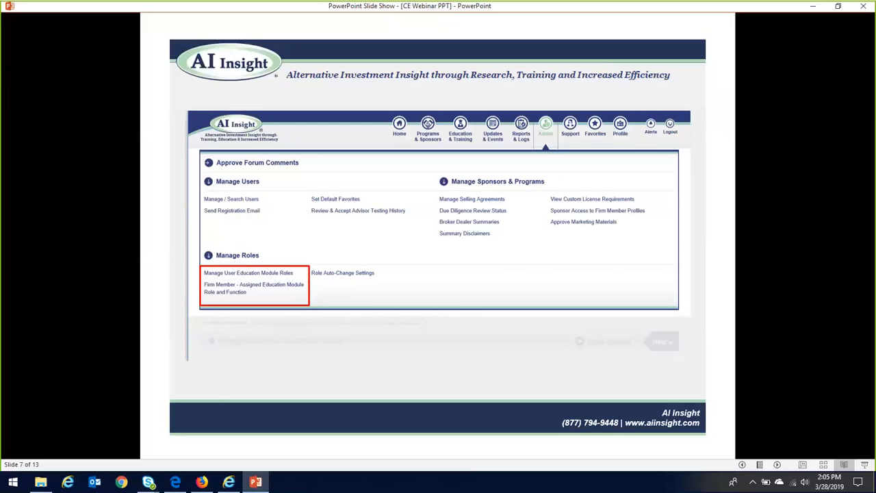
{"action": "key", "text": "Right"}
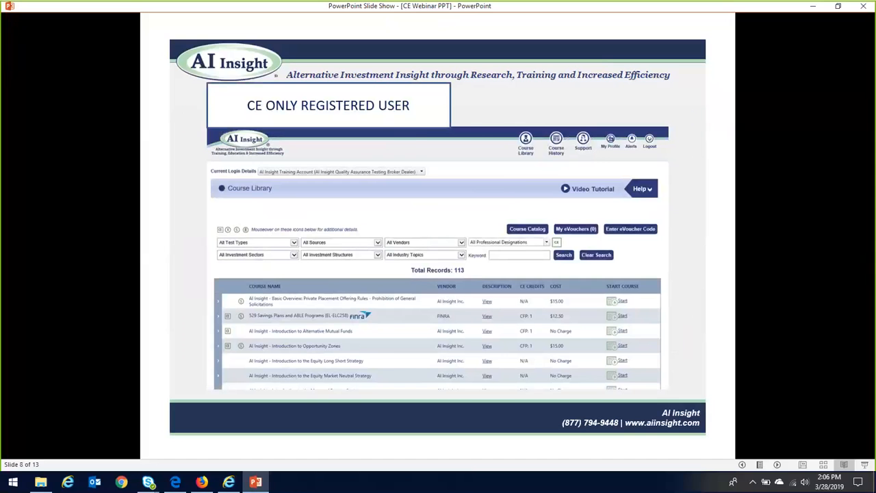
{"action": "key", "text": "Right"}
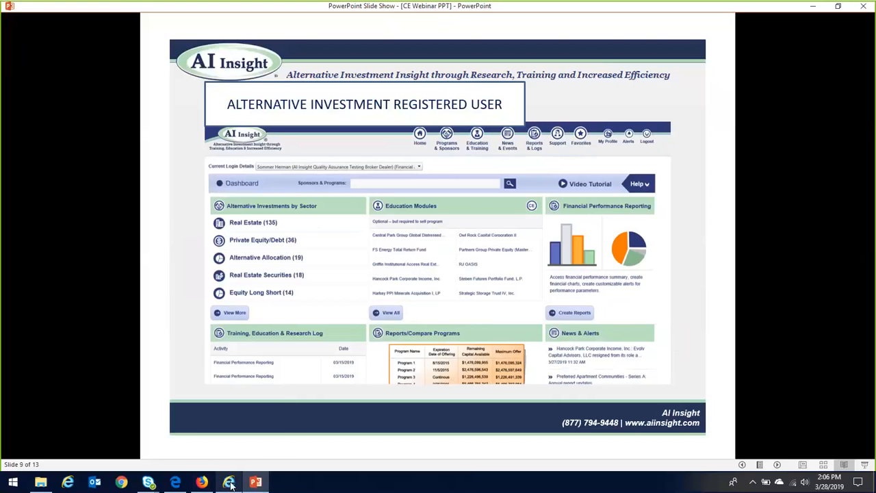
- Switch to the AI Insight site in Internet Explorer and open the Needs Analysis page under Education & Training
{"action": "mouse_move", "coordinate": [230, 483]}
{"action": "left_click", "coordinate": [234, 456]}
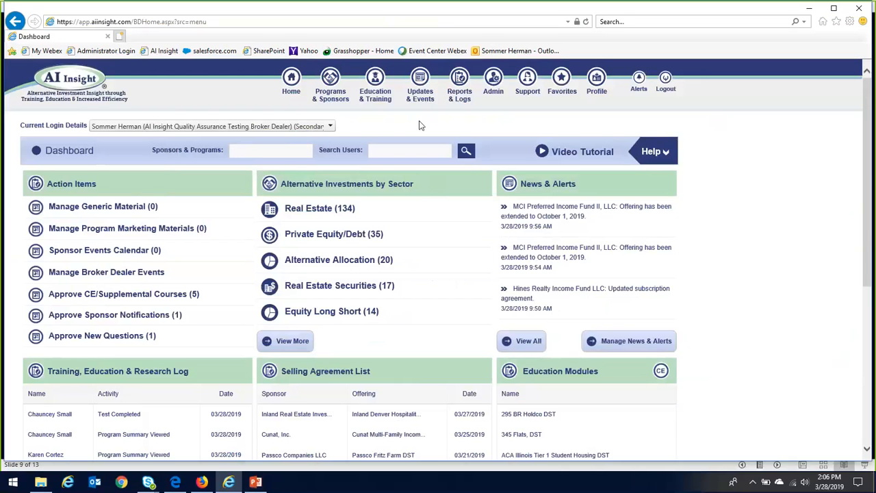
{"action": "left_click", "coordinate": [373, 85]}
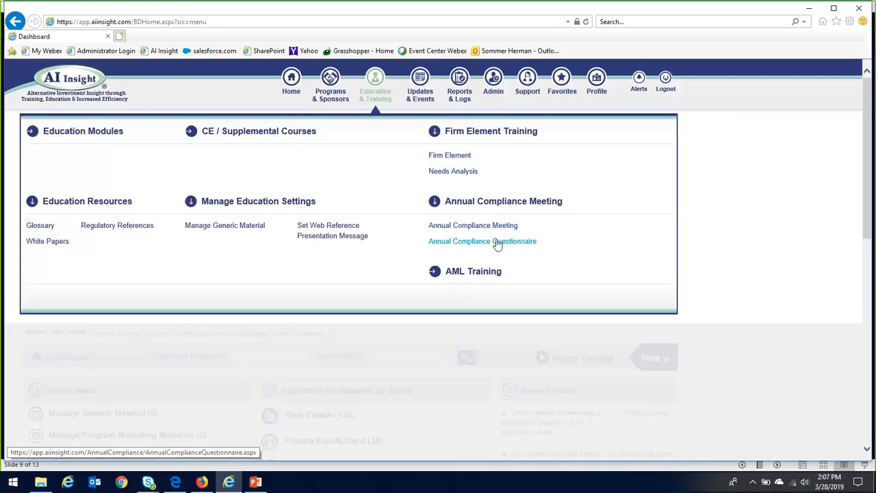
{"action": "left_click", "coordinate": [453, 171]}
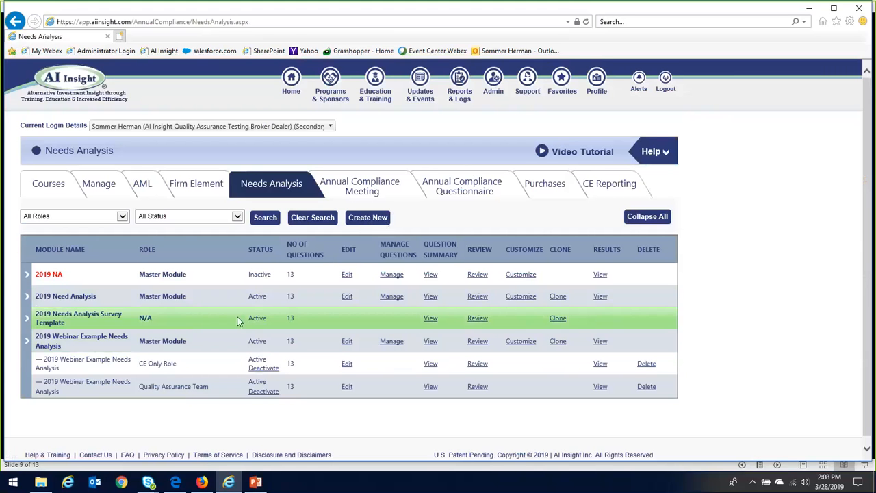
- Clone the 2019 Needs Analysis Survey Template under the new name 2019 Need Analysis
{"action": "left_click", "coordinate": [557, 318]}
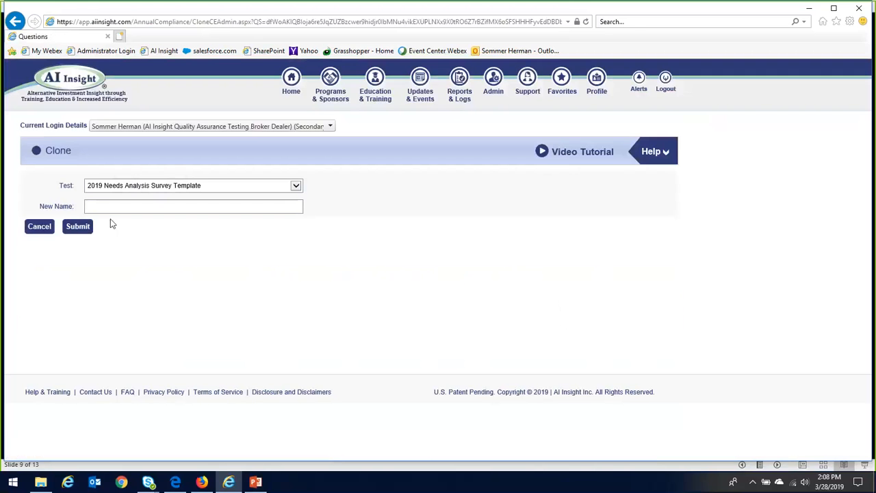
{"action": "left_click", "coordinate": [111, 208]}
{"action": "type", "text": "2019"}
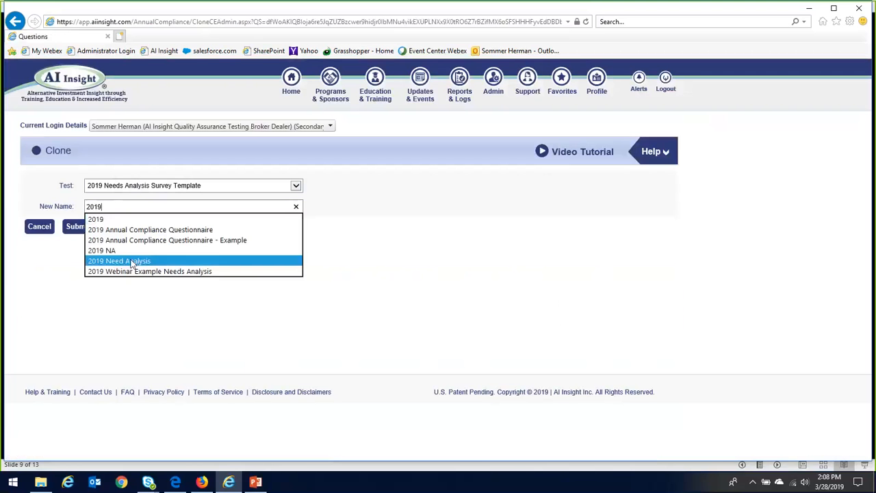
{"action": "left_click", "coordinate": [125, 261]}
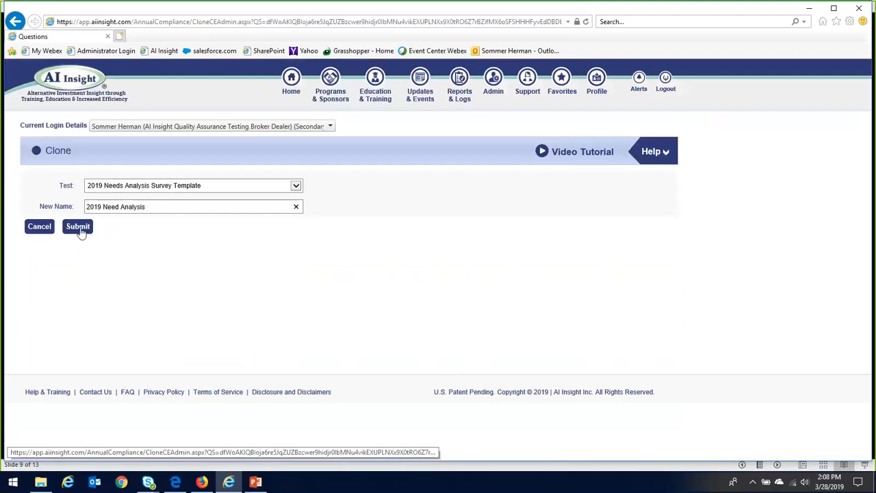
{"action": "left_click", "coordinate": [78, 226]}
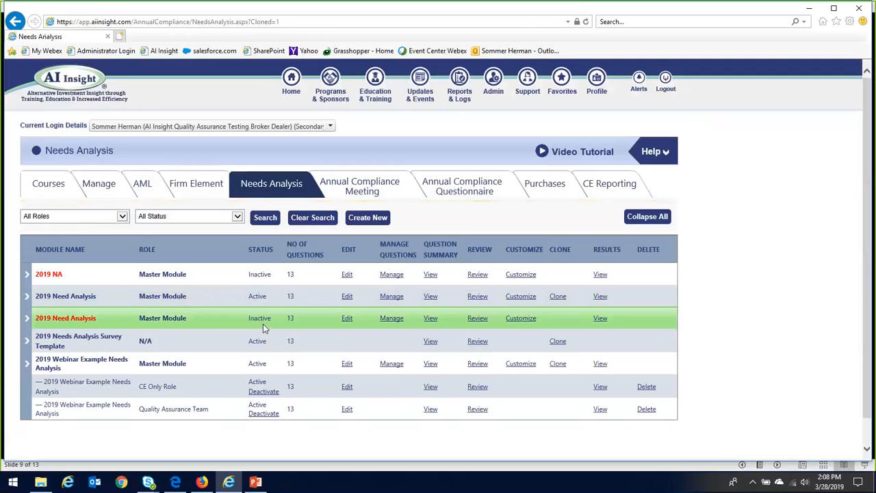
- Open the question management list of the inactive 2019 Need Analysis module and look through its questions
{"action": "left_click", "coordinate": [397, 321]}
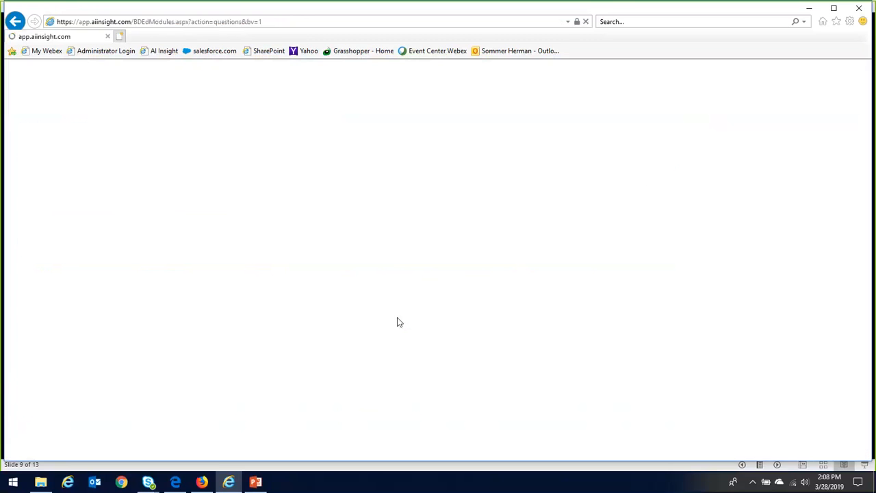
{"action": "scroll", "coordinate": [419, 282], "scroll_direction": "down", "scroll_amount": 2}
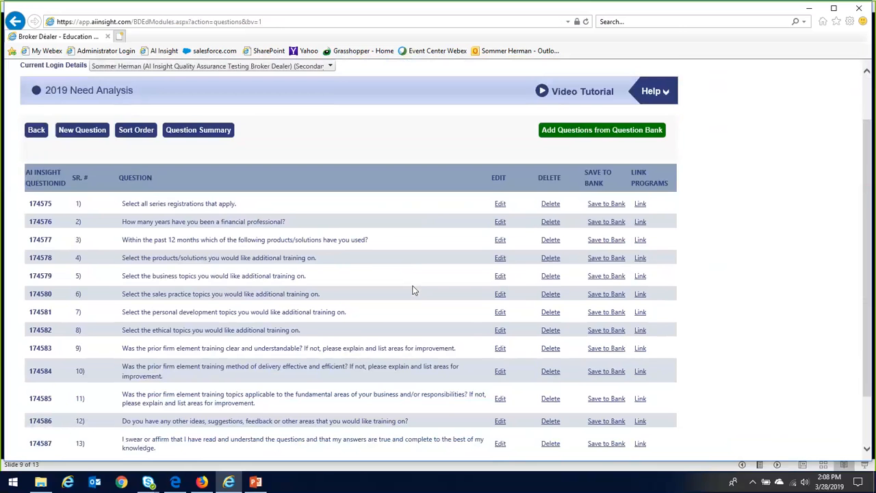
{"action": "scroll", "coordinate": [413, 290], "scroll_direction": "down", "scroll_amount": 2}
{"action": "scroll", "coordinate": [413, 290], "scroll_direction": "up", "scroll_amount": 2}
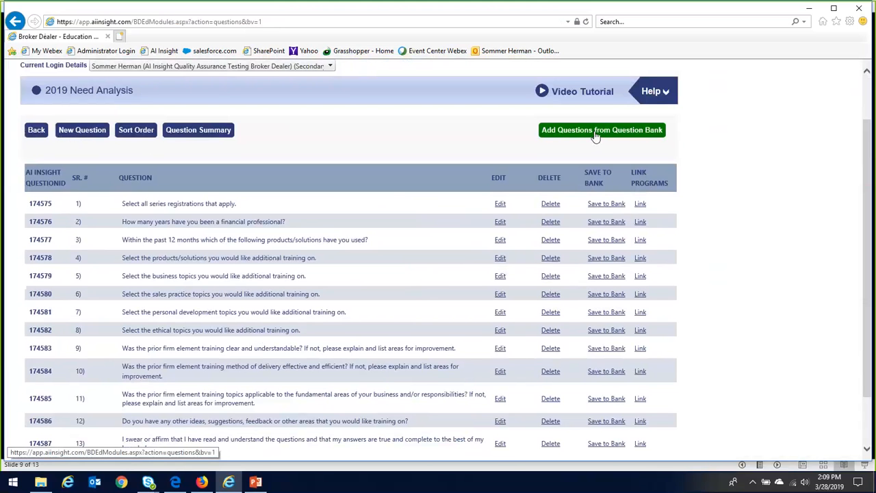
- Open a blank new question, turn off Not Applicable for correct answers, and examine the remaining question fields
{"action": "left_click", "coordinate": [77, 139]}
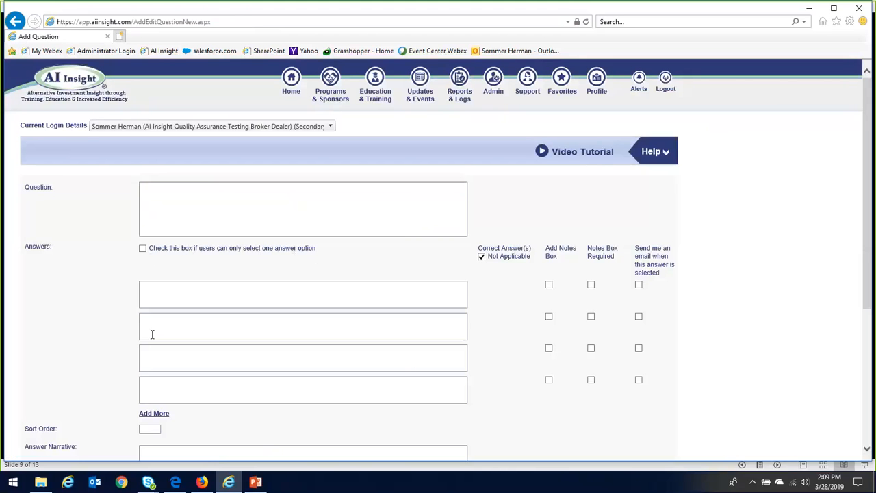
{"action": "left_click", "coordinate": [481, 257]}
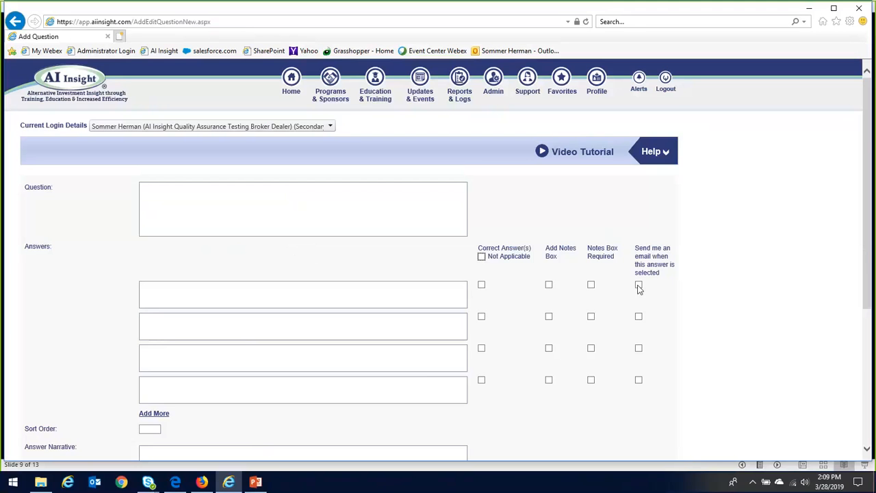
{"action": "scroll", "coordinate": [638, 288], "scroll_direction": "down", "scroll_amount": 2}
{"action": "mouse_move", "coordinate": [273, 349]}
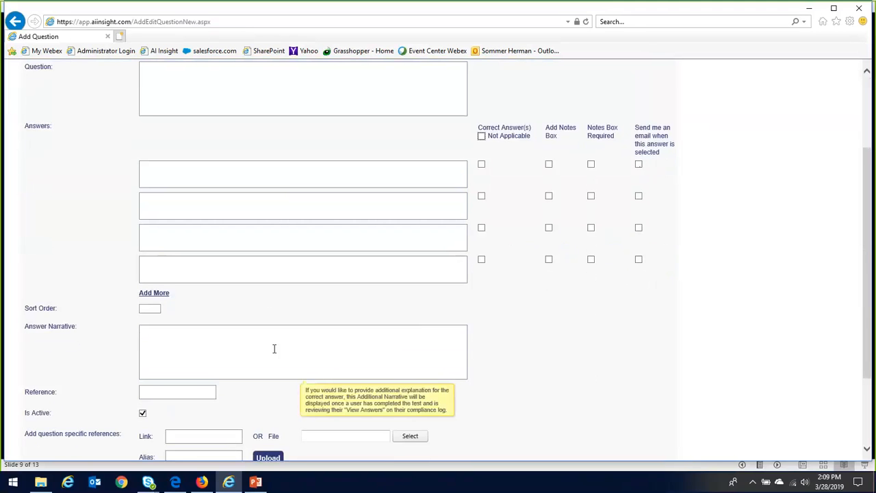
{"action": "scroll", "coordinate": [274, 349], "scroll_direction": "down", "scroll_amount": 1}
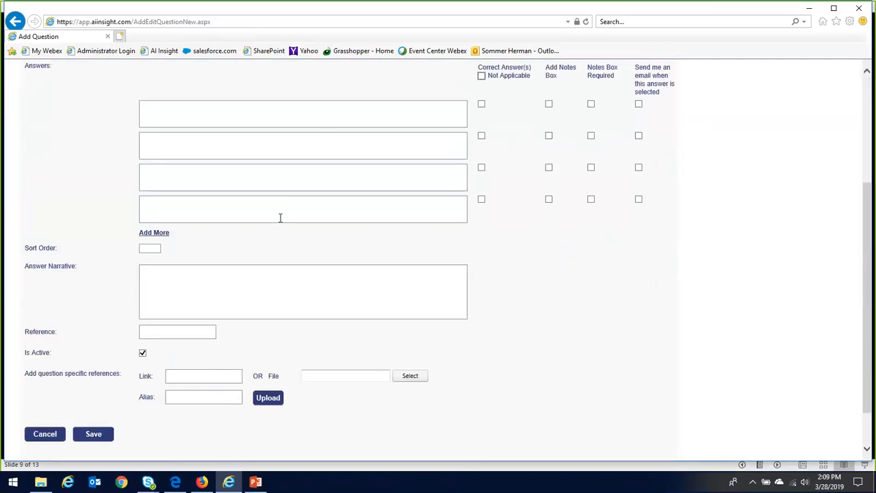
{"action": "scroll", "coordinate": [280, 217], "scroll_direction": "up", "scroll_amount": 3}
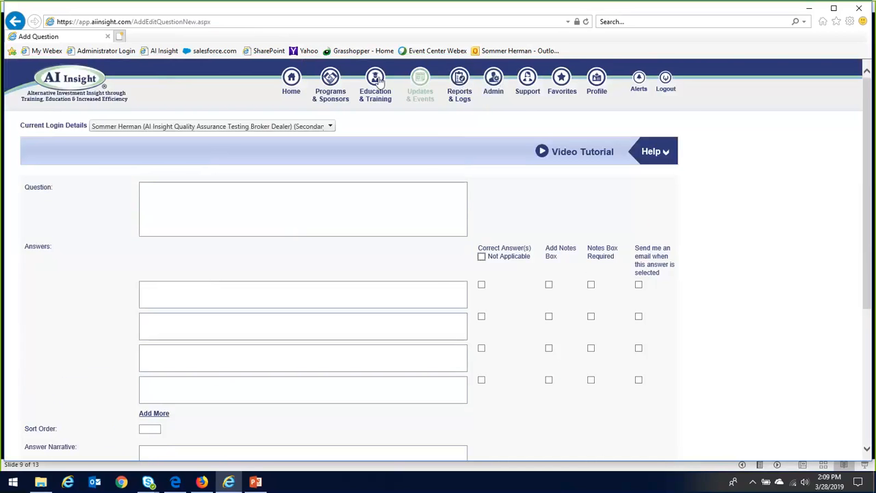
- Return to Needs Analysis and customize the inactive 2019 Need Analysis module for CE Only Role, due 12/31/2019
{"action": "mouse_move", "coordinate": [379, 80]}
{"action": "left_click", "coordinate": [459, 171]}
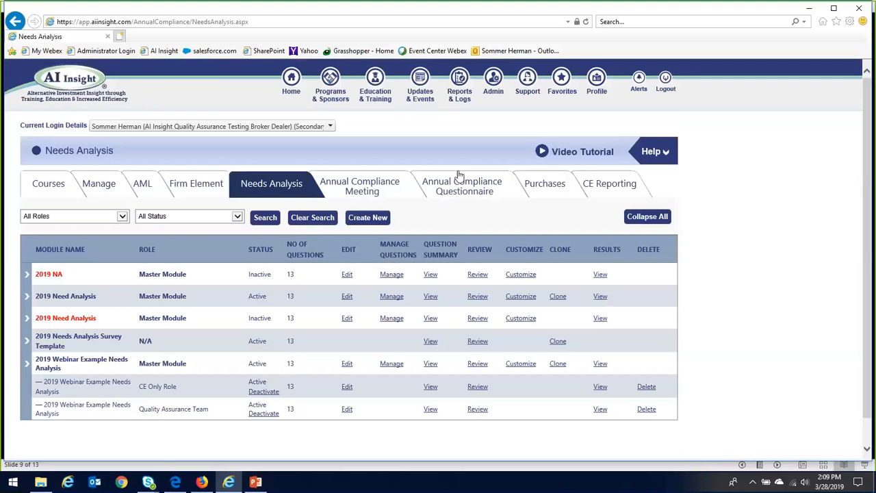
{"action": "left_click", "coordinate": [522, 318]}
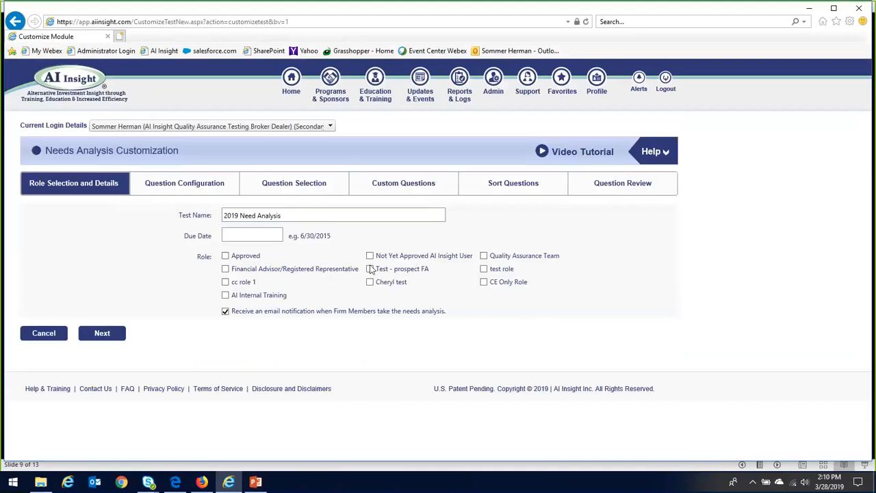
{"action": "left_click", "coordinate": [484, 282]}
{"action": "type", "text": "12/31/2"}
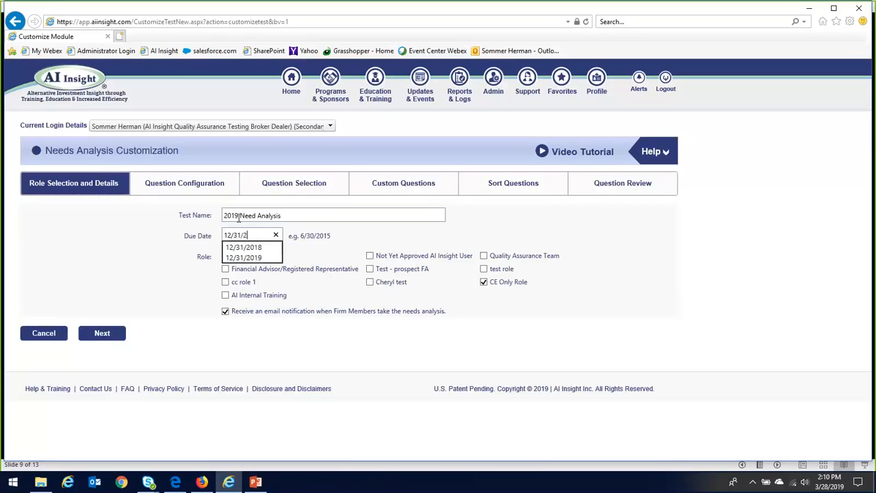
{"action": "type", "text": "019"}
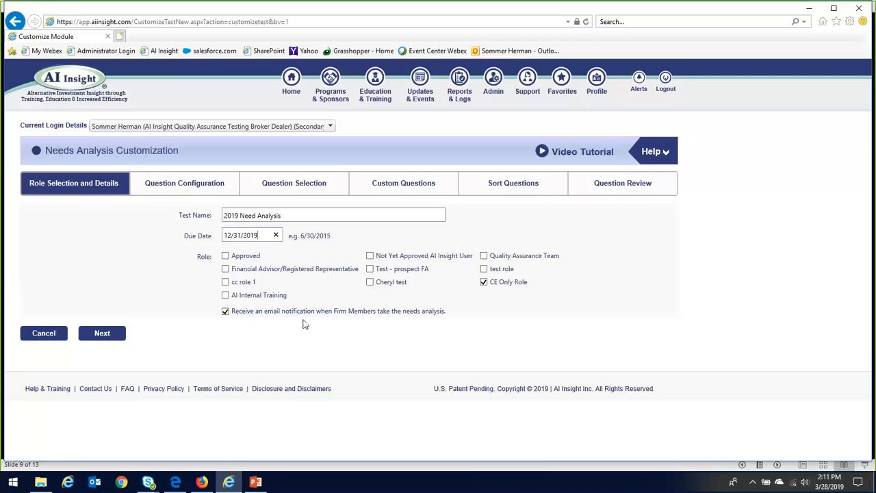
{"action": "left_click", "coordinate": [102, 333]}
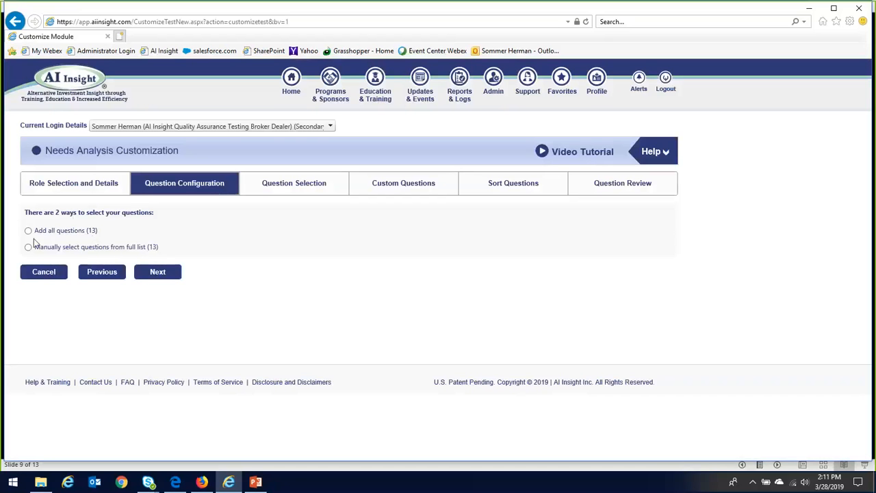
- Include all questions in the customized module and proceed without additional custom questions
{"action": "left_click", "coordinate": [29, 231]}
{"action": "left_click", "coordinate": [167, 276]}
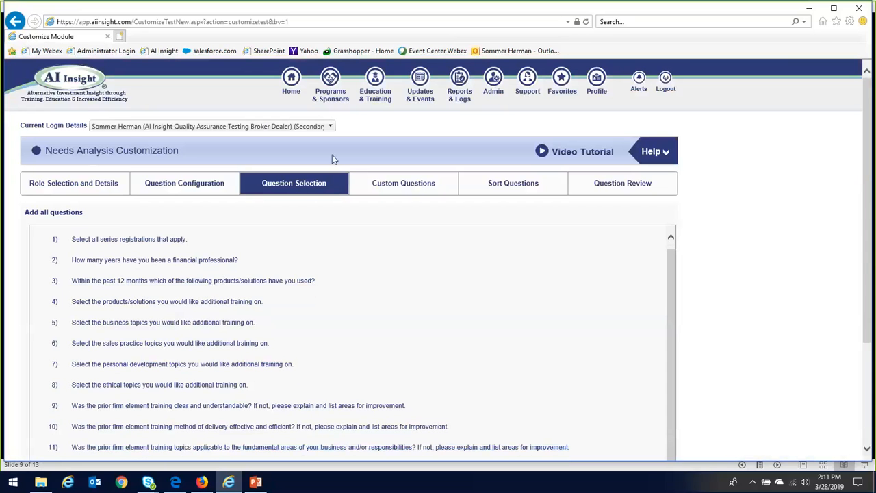
{"action": "scroll", "coordinate": [172, 274], "scroll_direction": "down", "scroll_amount": 3}
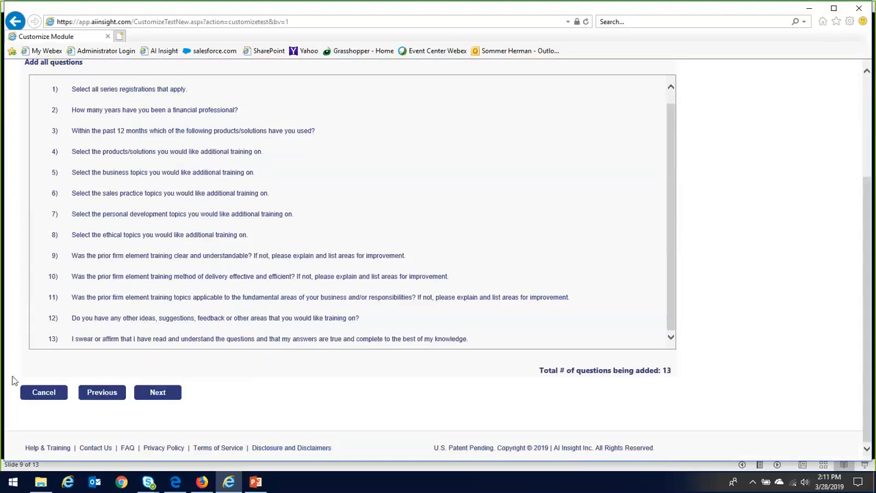
{"action": "left_click", "coordinate": [160, 398]}
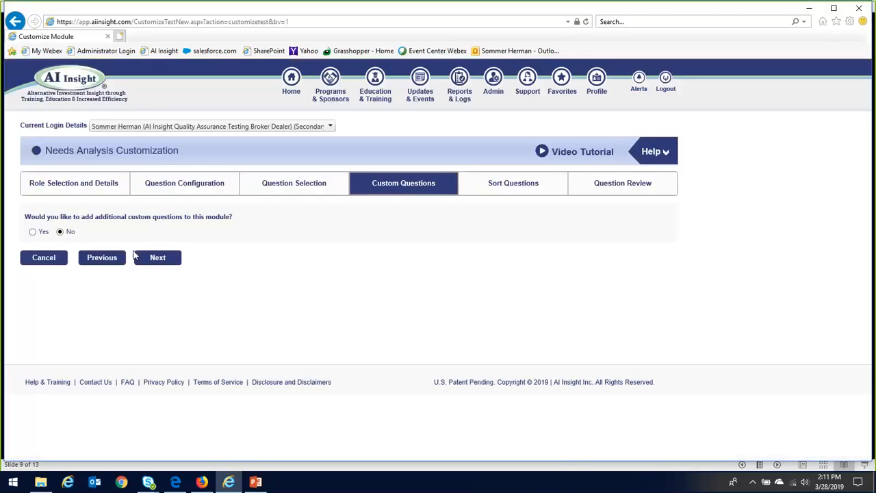
{"action": "left_click", "coordinate": [160, 257]}
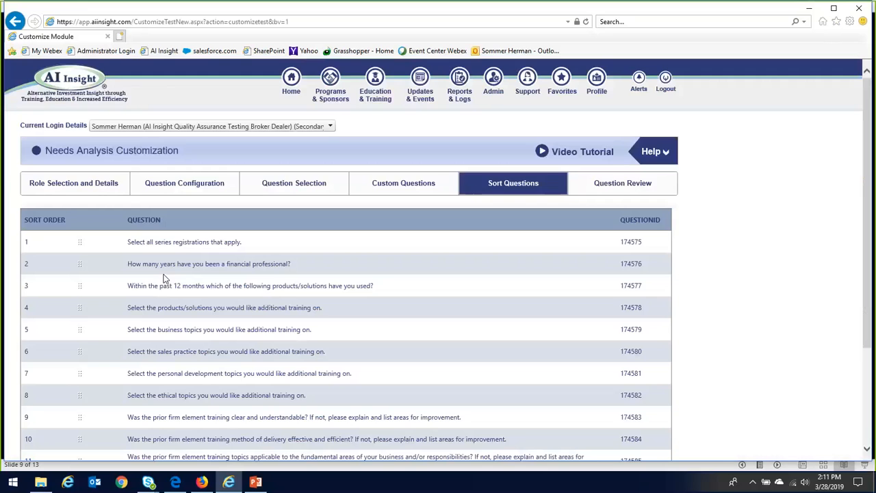
- Try repositioning question 10 in the sort list, and continue to the question review
{"action": "scroll", "coordinate": [401, 264], "scroll_direction": "down", "scroll_amount": 3}
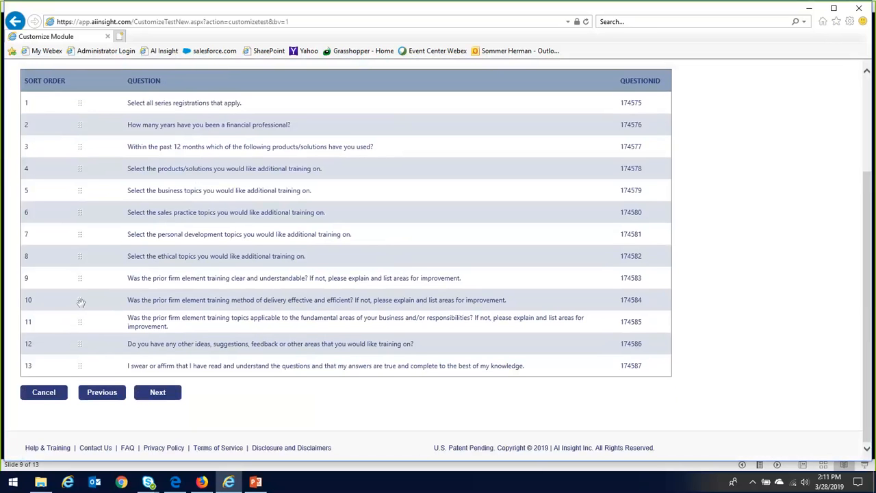
{"action": "mouse_move", "coordinate": [81, 302]}
{"action": "left_mouse_down"}
{"action": "mouse_move", "coordinate": [80, 254]}
{"action": "mouse_move", "coordinate": [86, 299]}
{"action": "mouse_move", "coordinate": [78, 300]}
{"action": "left_mouse_up"}
{"action": "scroll", "coordinate": [158, 339], "scroll_direction": "up", "scroll_amount": 2}
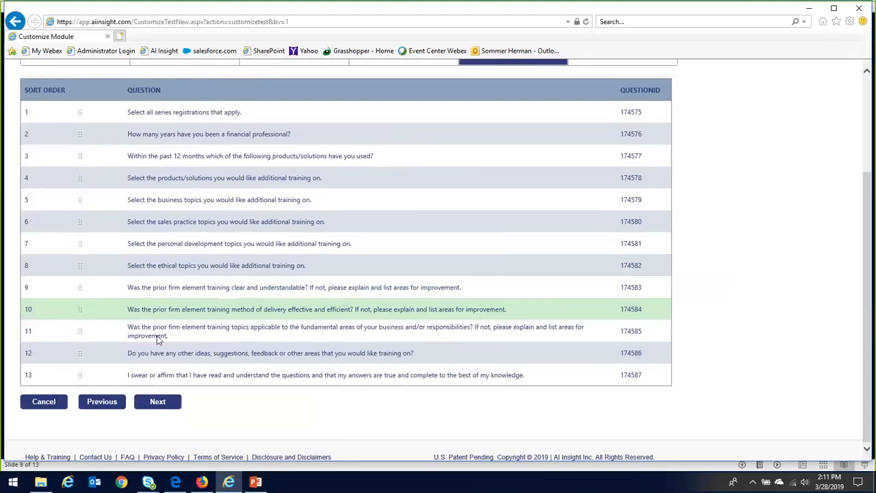
{"action": "scroll", "coordinate": [152, 397], "scroll_direction": "down", "scroll_amount": 2}
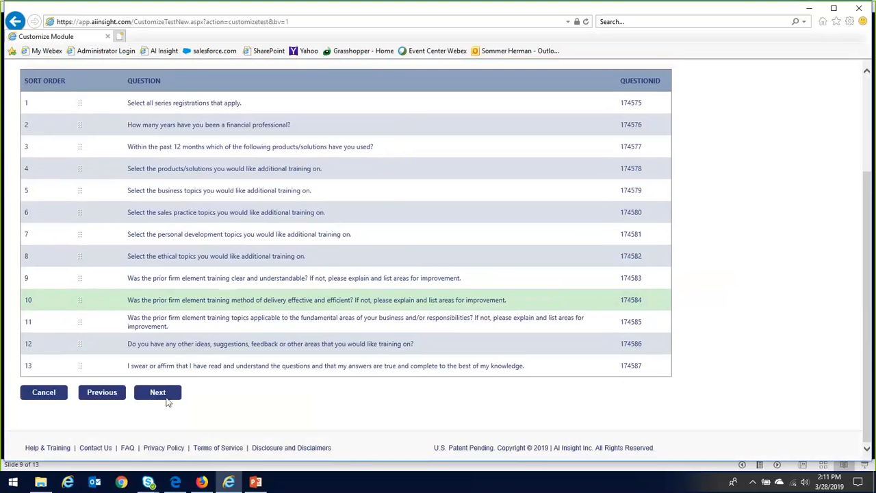
{"action": "left_click", "coordinate": [159, 394]}
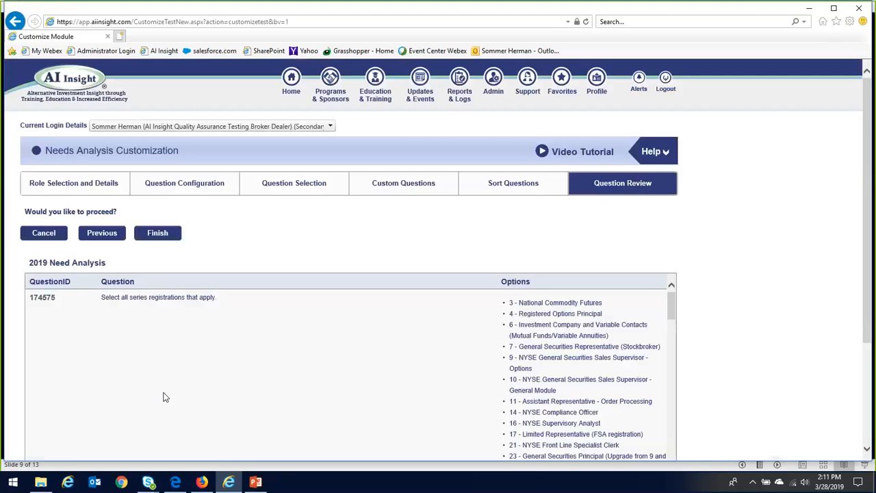
- Look over the answer options in the question review, and finish and confirm the needs analysis customization
{"action": "scroll", "coordinate": [217, 338], "scroll_direction": "down", "scroll_amount": 3}
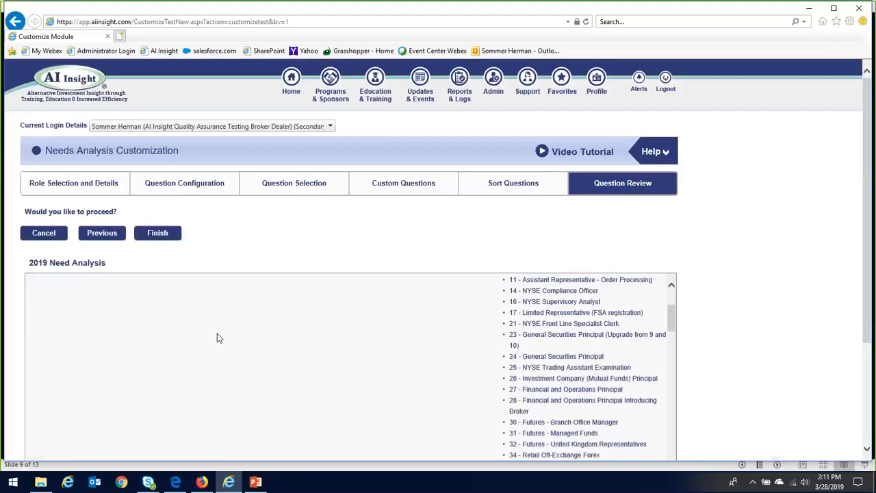
{"action": "left_click", "coordinate": [164, 234]}
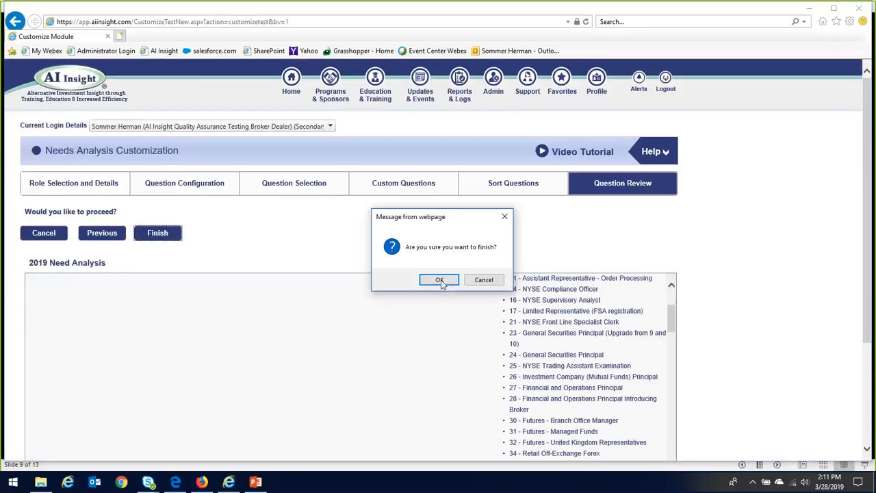
{"action": "left_click", "coordinate": [437, 282]}
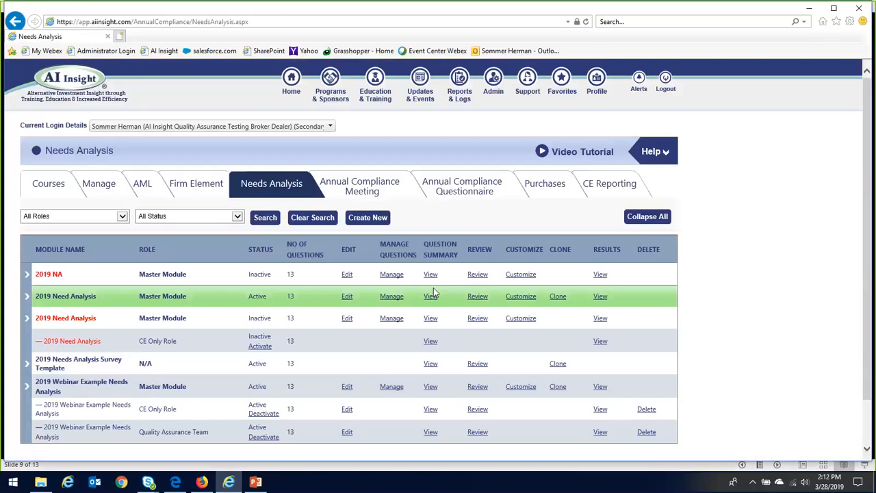
- Activate the customized 2019 Need Analysis module for the CE Only Role and confirm the status change
{"action": "left_click", "coordinate": [261, 346]}
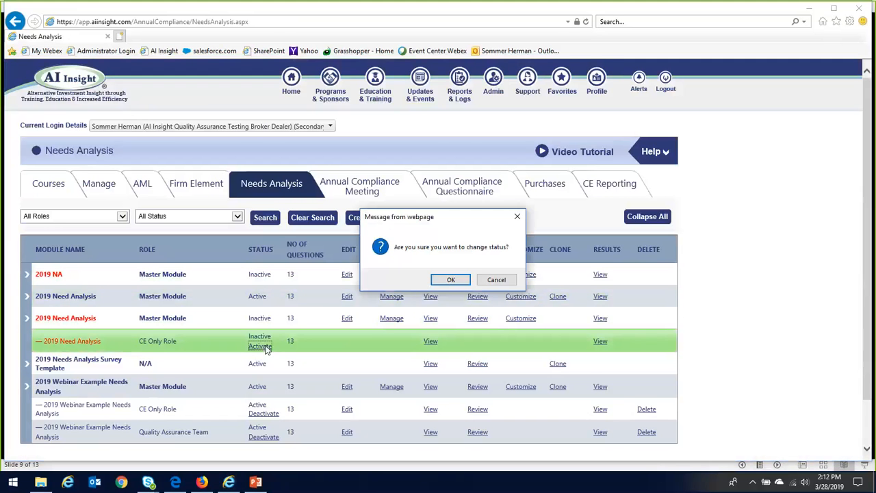
{"action": "left_click", "coordinate": [451, 280]}
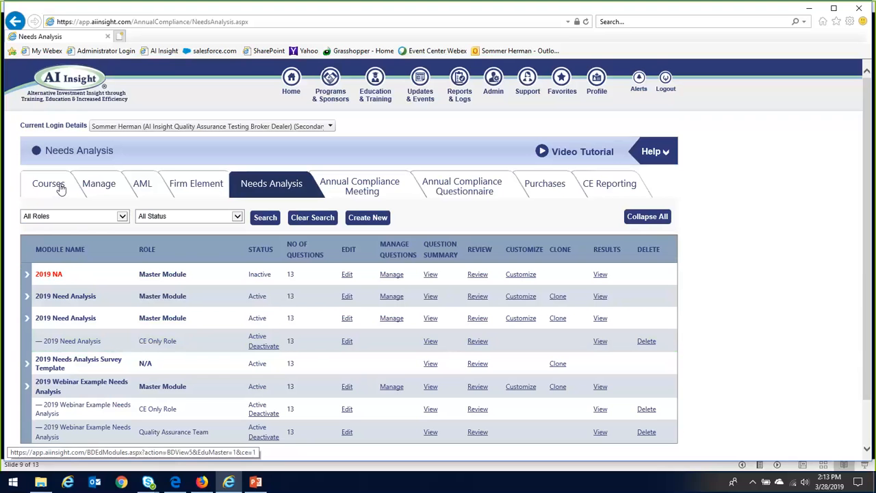
- Look over the Anti-Money Laundering courses and their description, credit, cost and review columns
{"action": "left_click", "coordinate": [141, 184]}
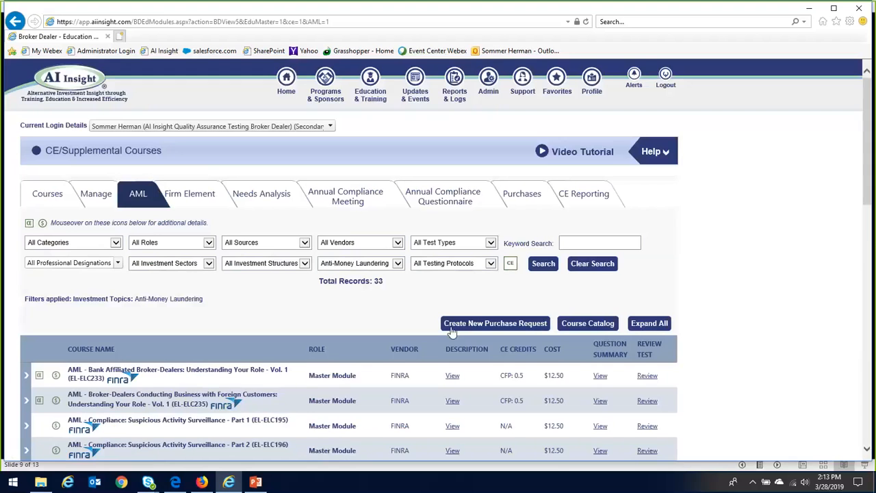
{"action": "scroll", "coordinate": [533, 378], "scroll_direction": "down", "scroll_amount": 3}
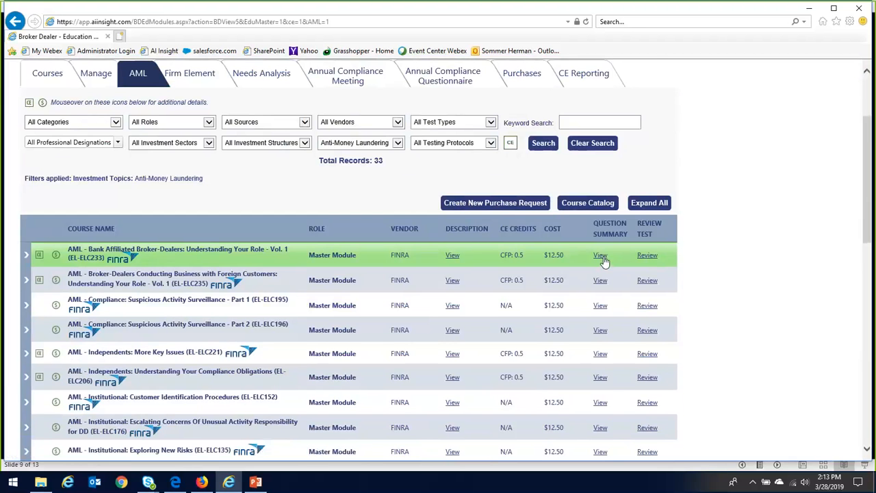
{"action": "scroll", "coordinate": [595, 256], "scroll_direction": "up", "scroll_amount": 3}
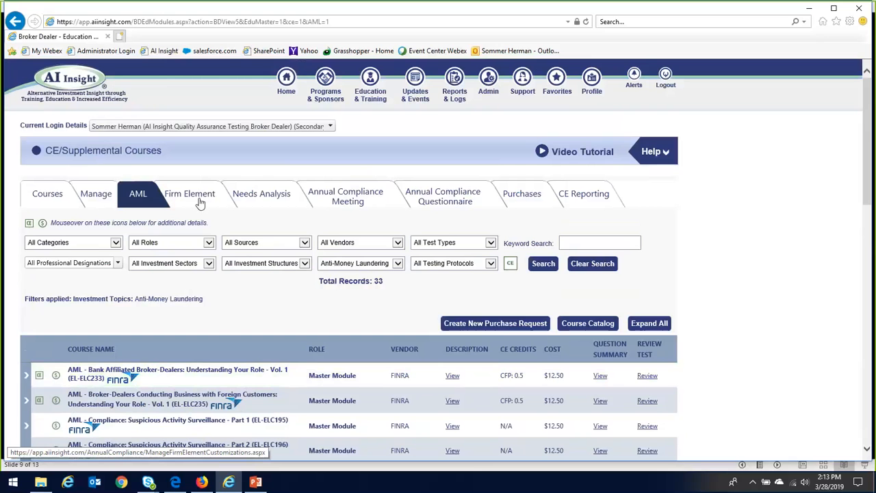
- Create a new firm element training titled 2019 Firm Element Training with due date 12/31/2019
{"action": "left_click", "coordinate": [205, 195]}
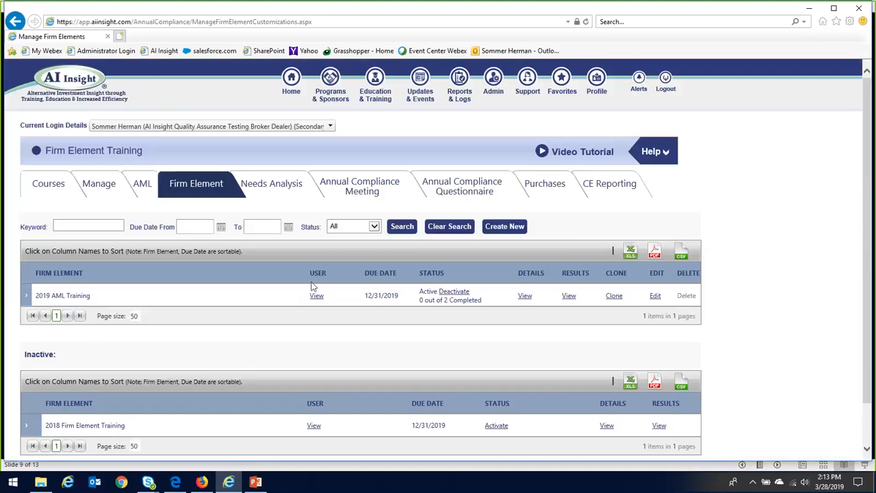
{"action": "left_click", "coordinate": [512, 228]}
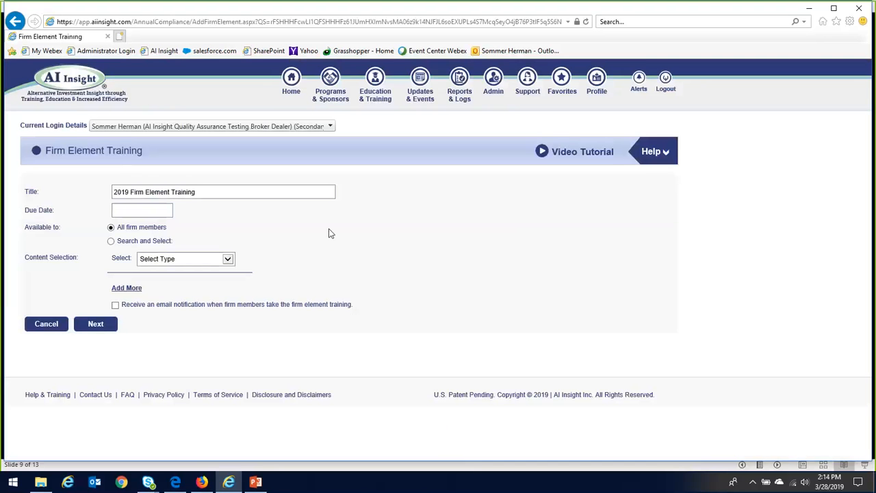
{"action": "left_click", "coordinate": [127, 209]}
{"action": "type", "text": "12/31/201"}
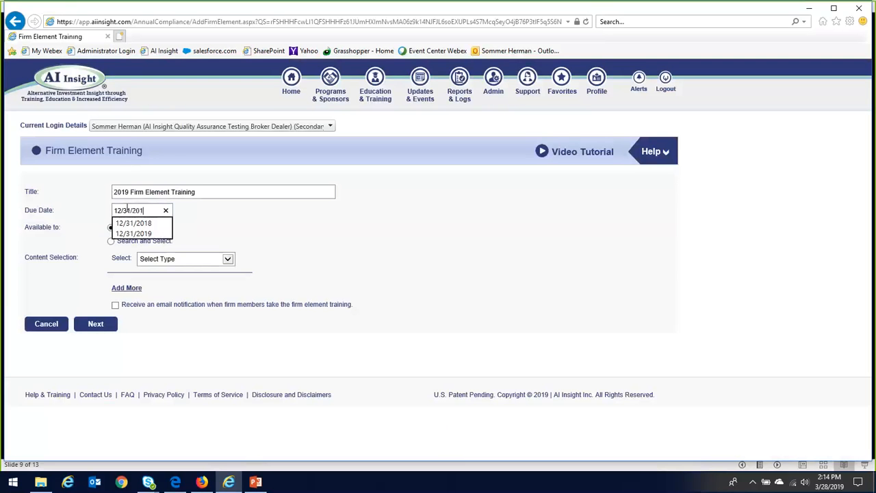
{"action": "left_click", "coordinate": [161, 233]}
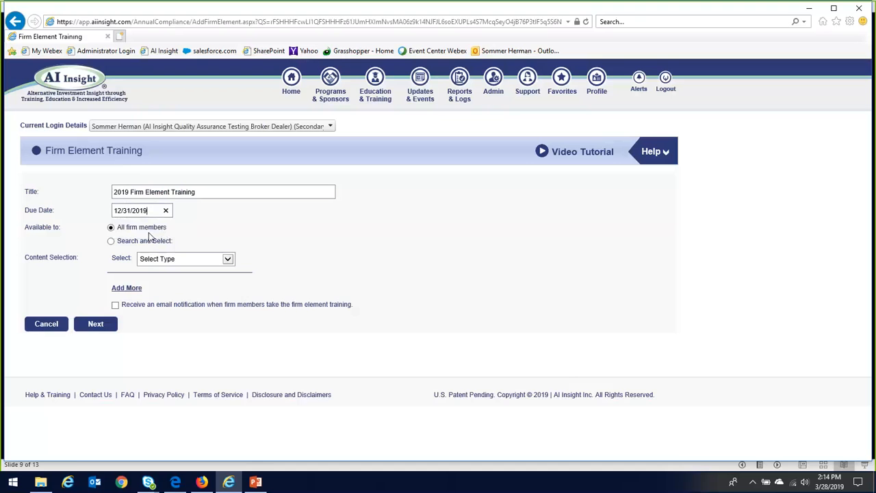
- Limit the training's availability to three individually selected firm members using Search and Select
{"action": "left_click", "coordinate": [111, 241]}
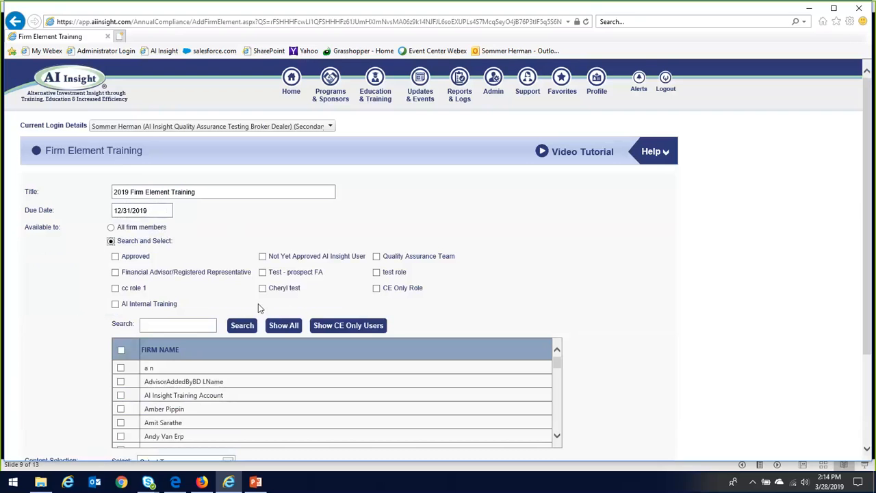
{"action": "scroll", "coordinate": [267, 348], "scroll_direction": "down", "scroll_amount": 1}
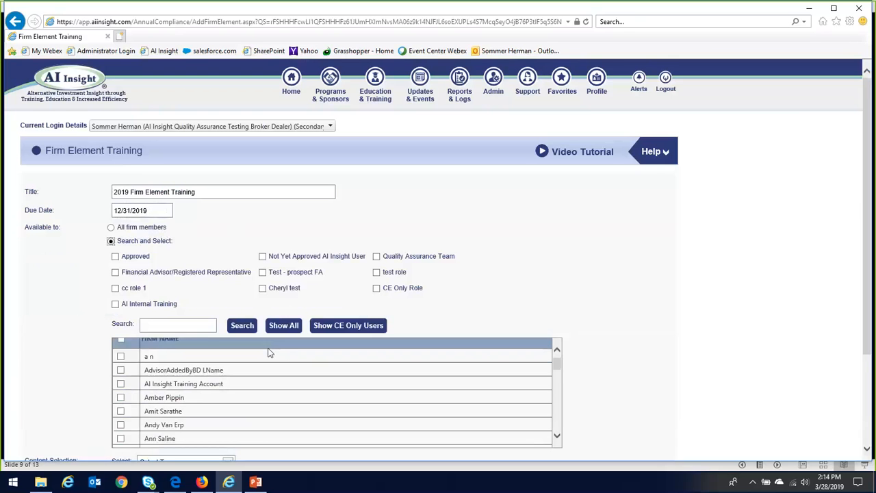
{"action": "left_click", "coordinate": [557, 434]}
{"action": "left_click", "coordinate": [557, 434]}
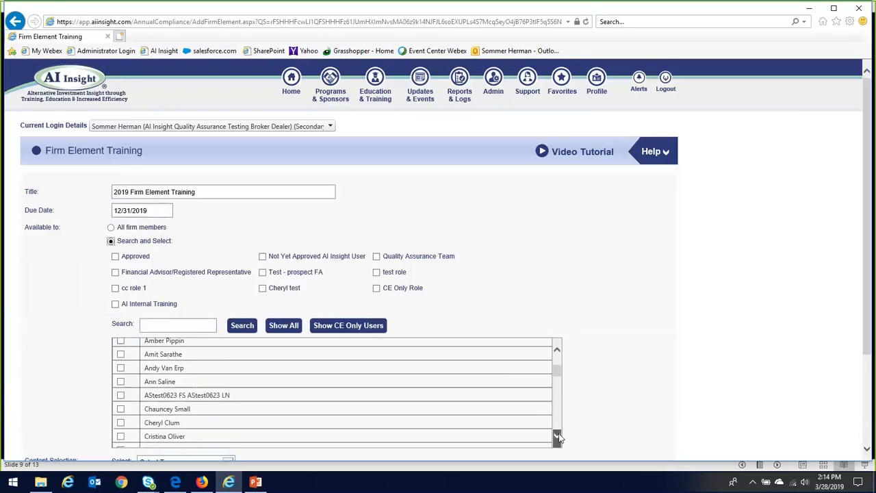
{"action": "left_click", "coordinate": [557, 433]}
{"action": "left_click", "coordinate": [558, 434]}
{"action": "left_click", "coordinate": [558, 434]}
{"action": "left_click", "coordinate": [557, 434]}
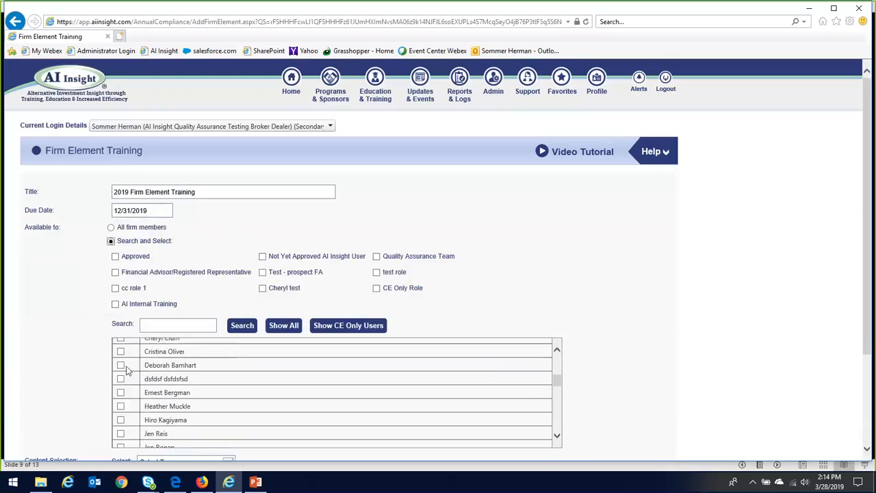
{"action": "left_click", "coordinate": [121, 365]}
{"action": "left_click", "coordinate": [121, 366]}
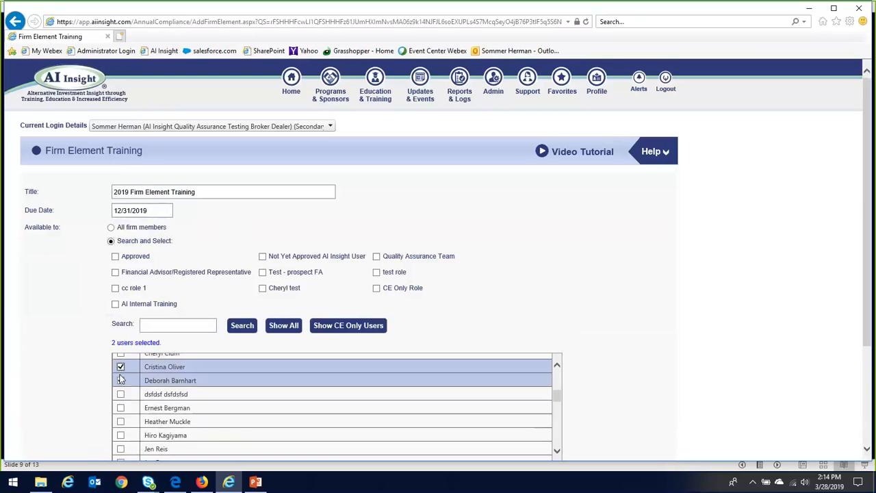
{"action": "left_click", "coordinate": [121, 422]}
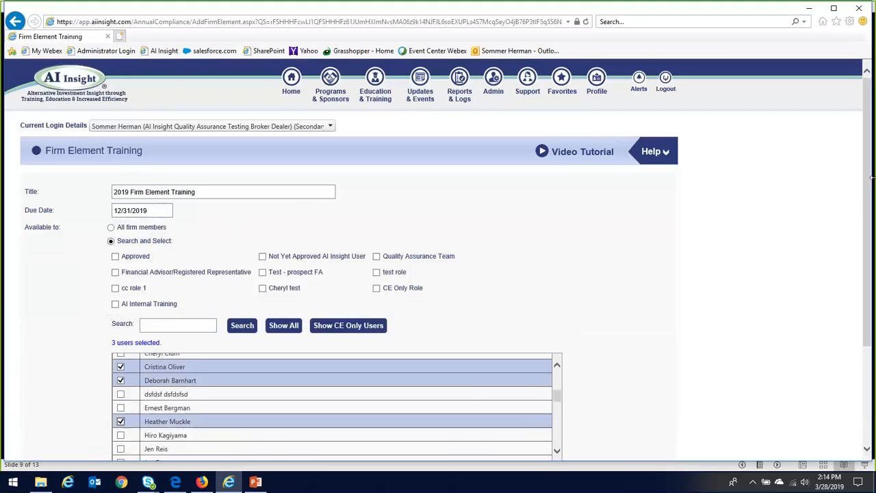
- Add a CE Course content item using the module 529 Savings Plans and ABLE Programs (EL-ELC258)
{"action": "scroll", "coordinate": [864, 277], "scroll_direction": "down", "scroll_amount": 3}
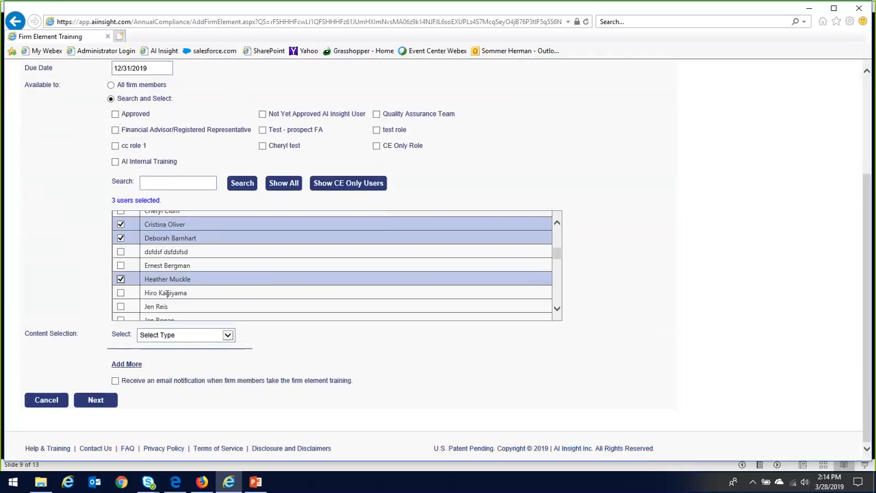
{"action": "left_click", "coordinate": [227, 335]}
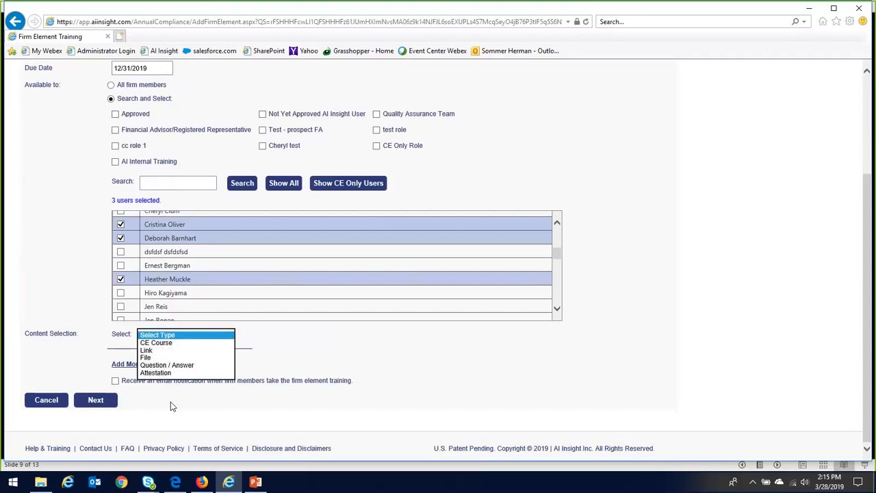
{"action": "left_click", "coordinate": [157, 343]}
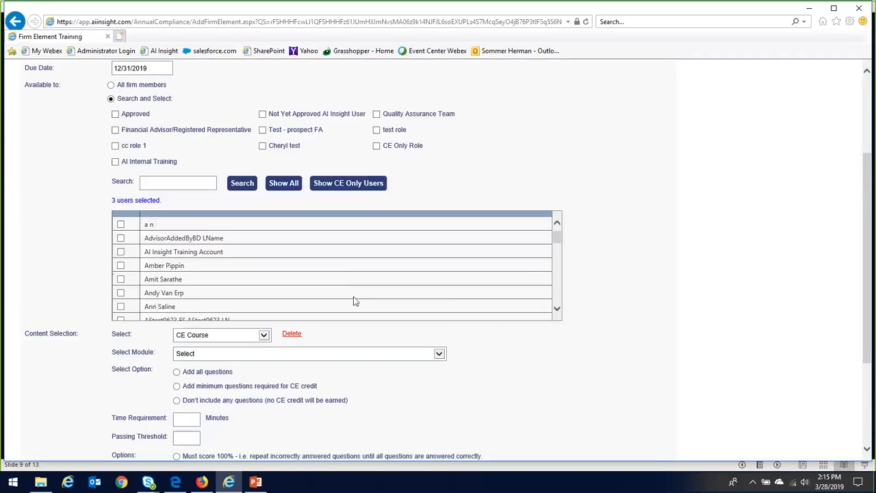
{"action": "scroll", "coordinate": [704, 355], "scroll_direction": "down", "scroll_amount": 3}
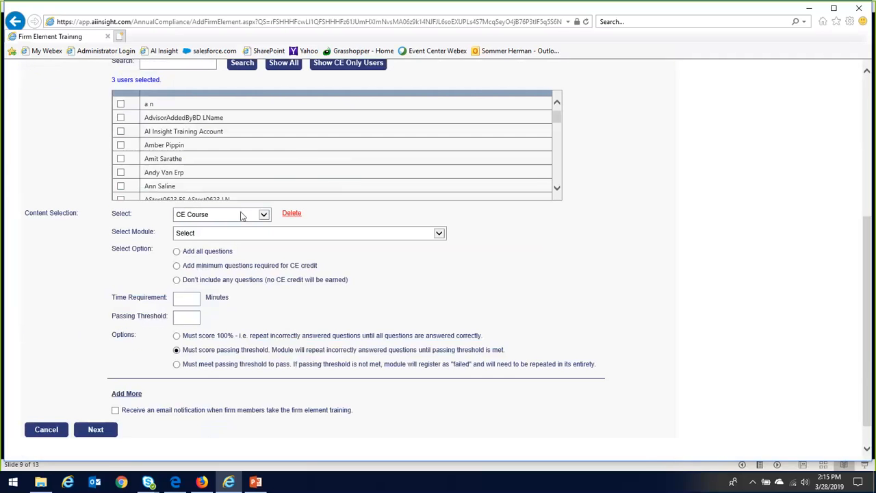
{"action": "left_click", "coordinate": [439, 234]}
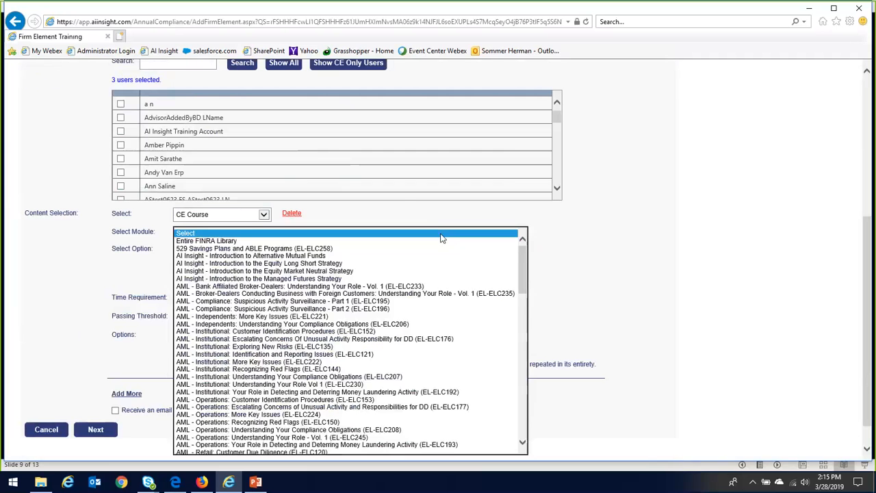
{"action": "left_click", "coordinate": [209, 248]}
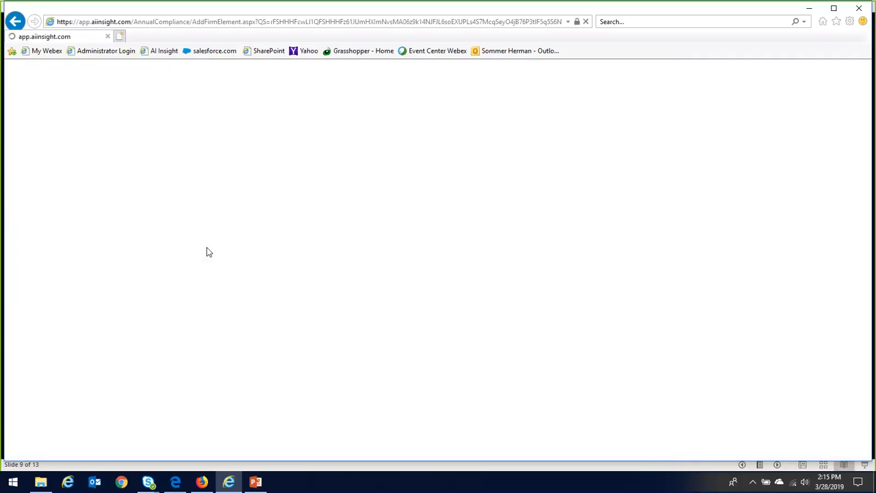
{"action": "scroll", "coordinate": [299, 276], "scroll_direction": "down", "scroll_amount": 1}
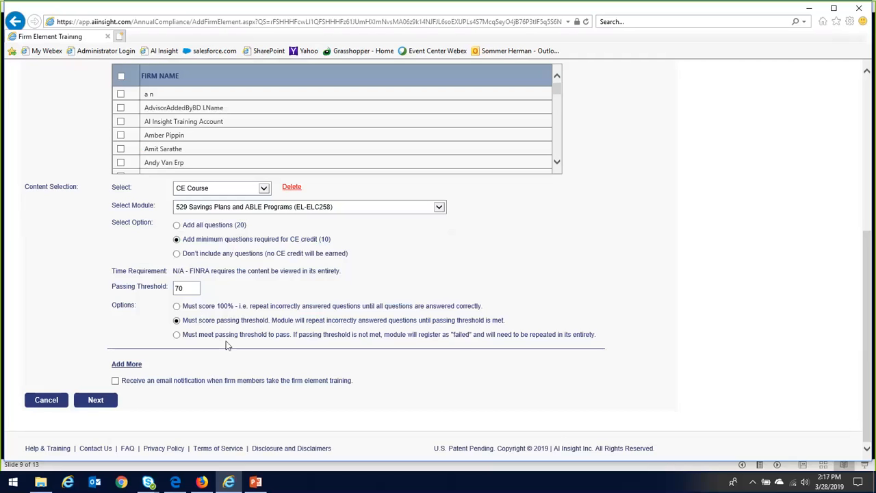
- Add a second content item of type Link and fill it with the current page's web address
{"action": "left_click", "coordinate": [128, 365]}
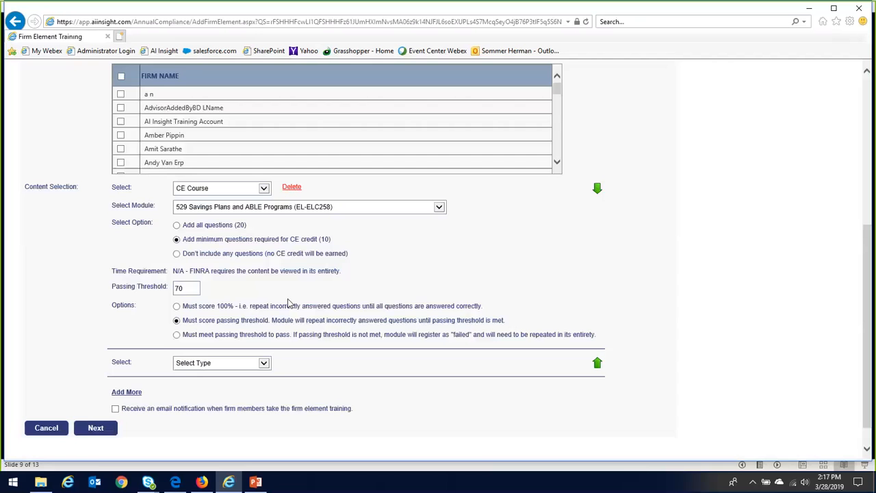
{"action": "scroll", "coordinate": [293, 290], "scroll_direction": "down", "scroll_amount": 1}
{"action": "left_click", "coordinate": [263, 335]}
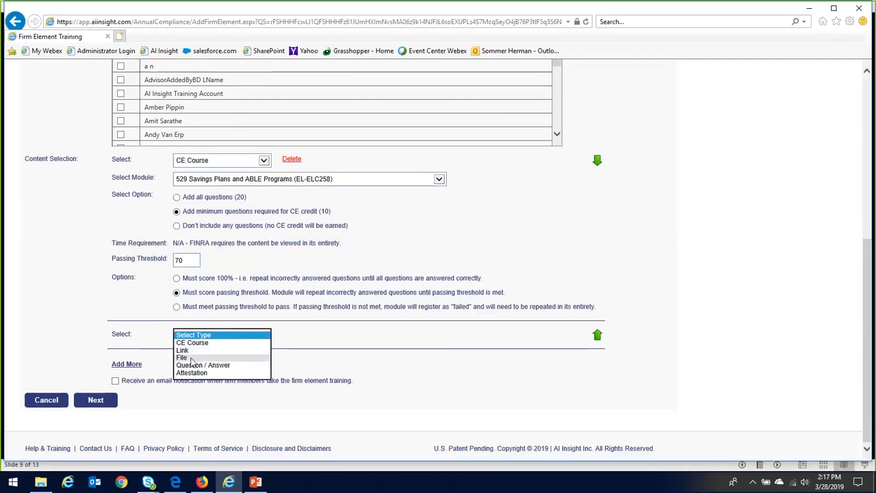
{"action": "left_click", "coordinate": [193, 358]}
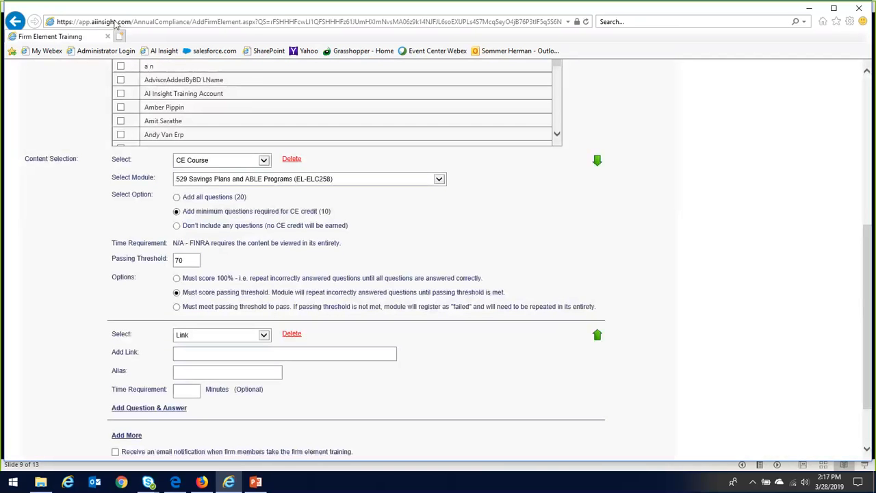
{"action": "left_click", "coordinate": [115, 21]}
{"action": "right_click", "coordinate": [115, 21]}
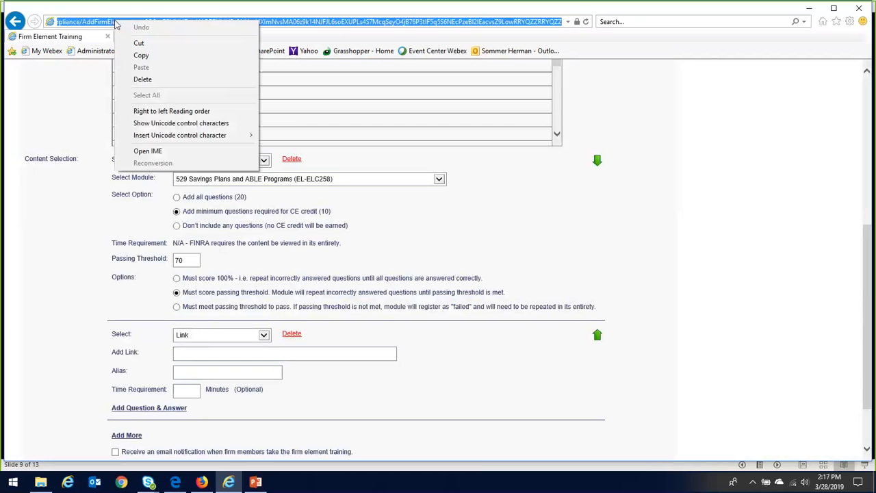
{"action": "left_click", "coordinate": [144, 58]}
{"action": "left_click", "coordinate": [196, 351]}
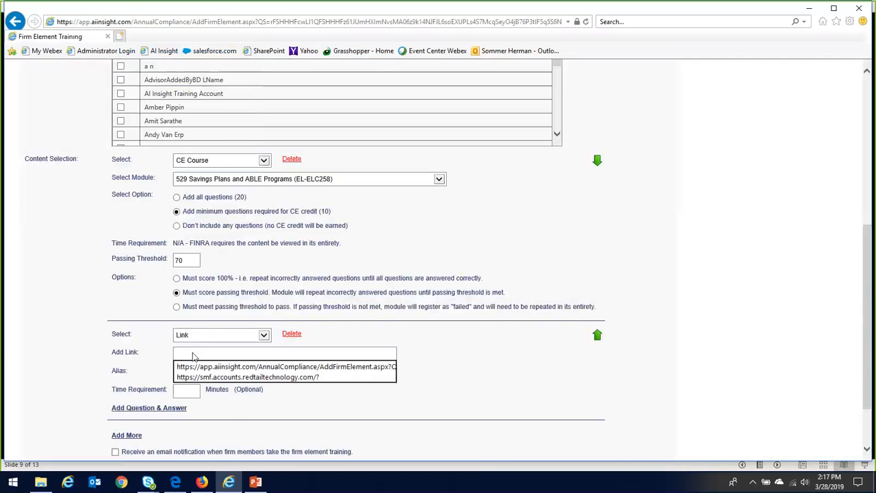
{"action": "right_click", "coordinate": [195, 353]}
{"action": "left_click", "coordinate": [220, 401]}
- Give the link the alias FE Training and a time requirement of 15 minutes
{"action": "left_click", "coordinate": [182, 373]}
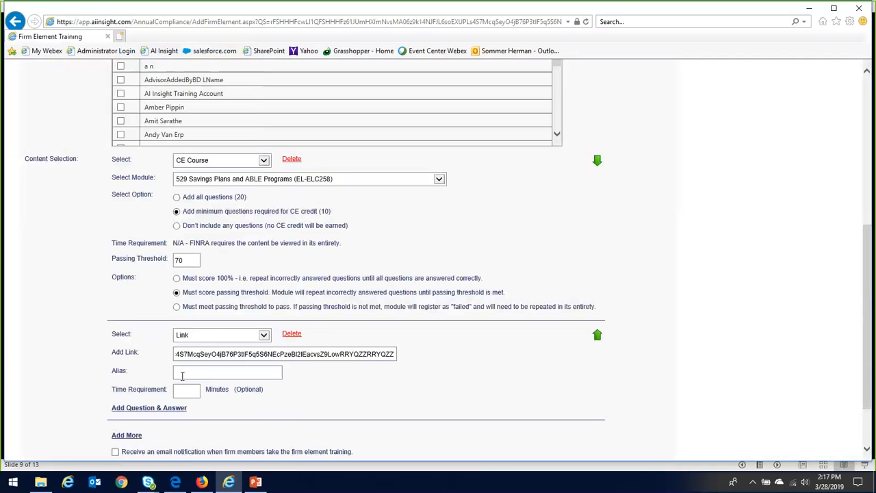
{"action": "type", "text": "FE Training"}
{"action": "left_click", "coordinate": [190, 392]}
{"action": "type", "text": "15"}
{"action": "scroll", "coordinate": [293, 383], "scroll_direction": "down", "scroll_amount": 1}
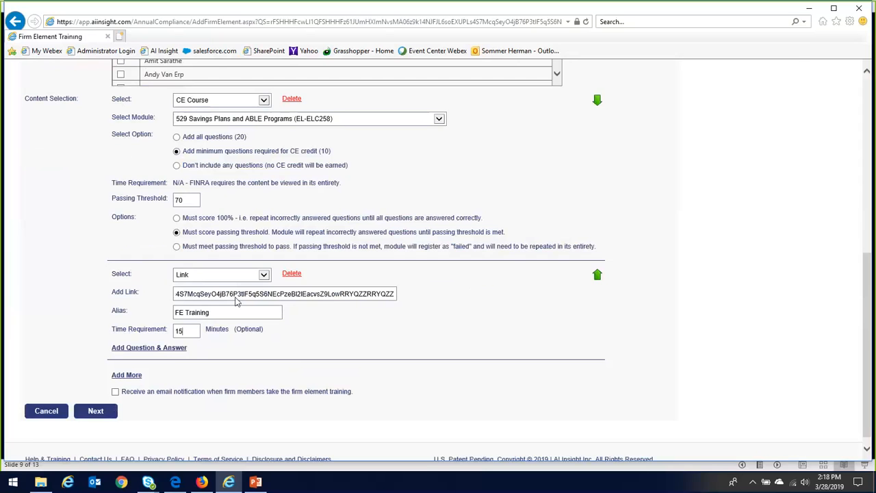
- View the question and answer form for the link and close it without adding a question
{"action": "left_click", "coordinate": [163, 353]}
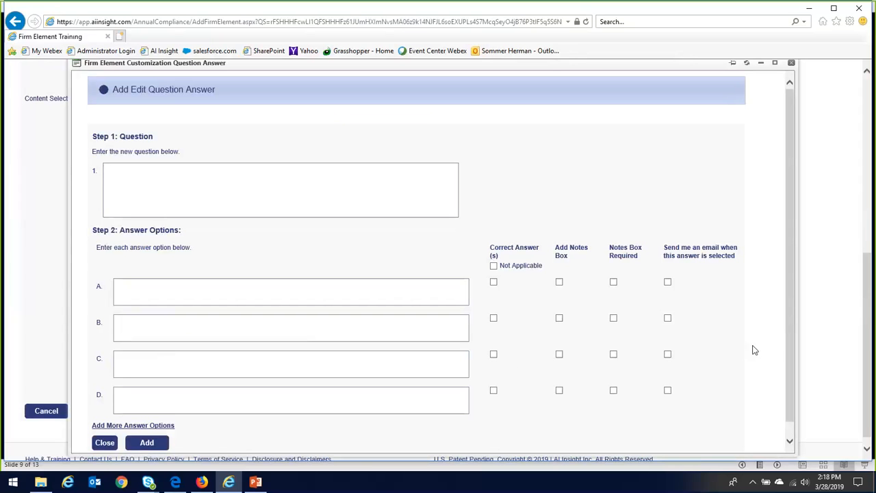
{"action": "left_click", "coordinate": [104, 443]}
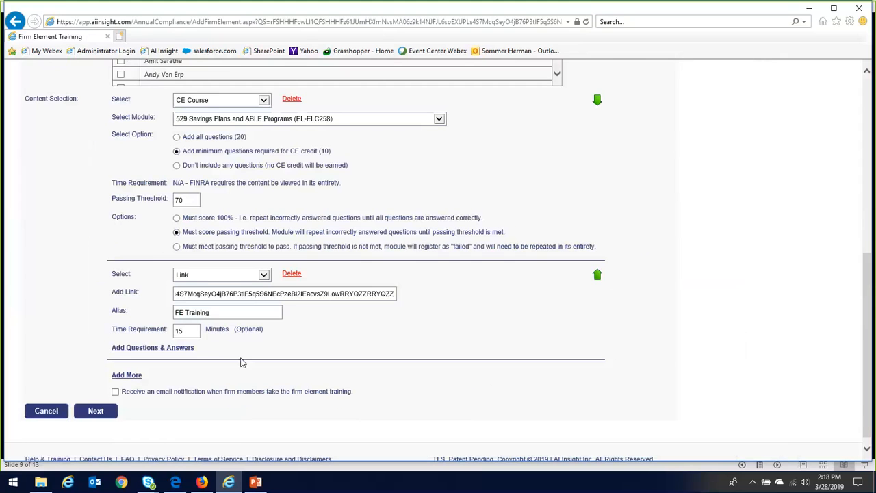
- Move the link item above the CE course and back below it
{"action": "scroll", "coordinate": [240, 363], "scroll_direction": "down", "scroll_amount": 1}
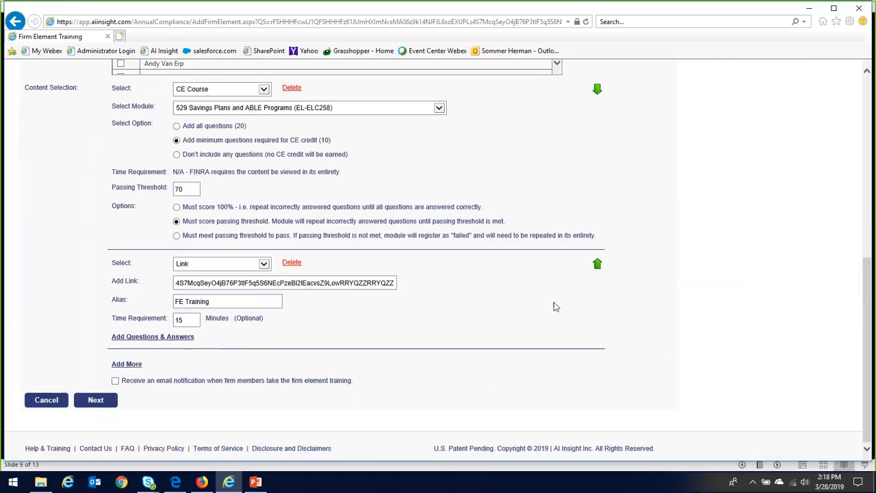
{"action": "left_click", "coordinate": [597, 266]}
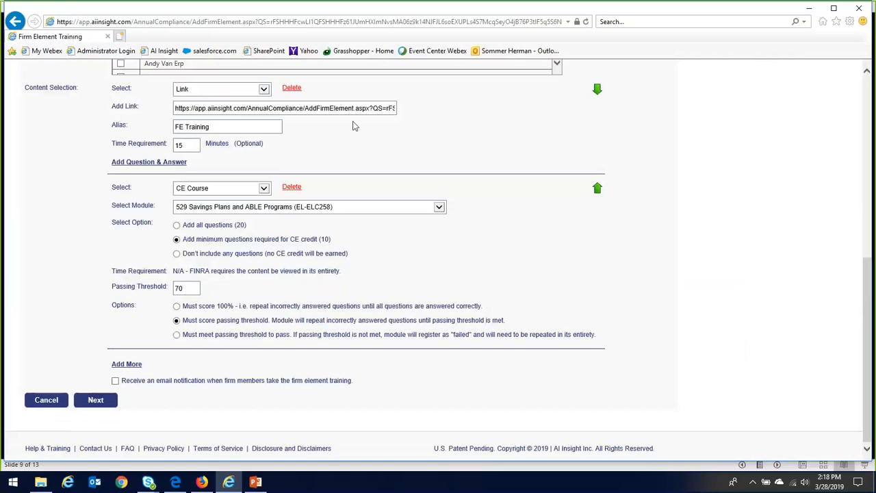
{"action": "left_click", "coordinate": [597, 90]}
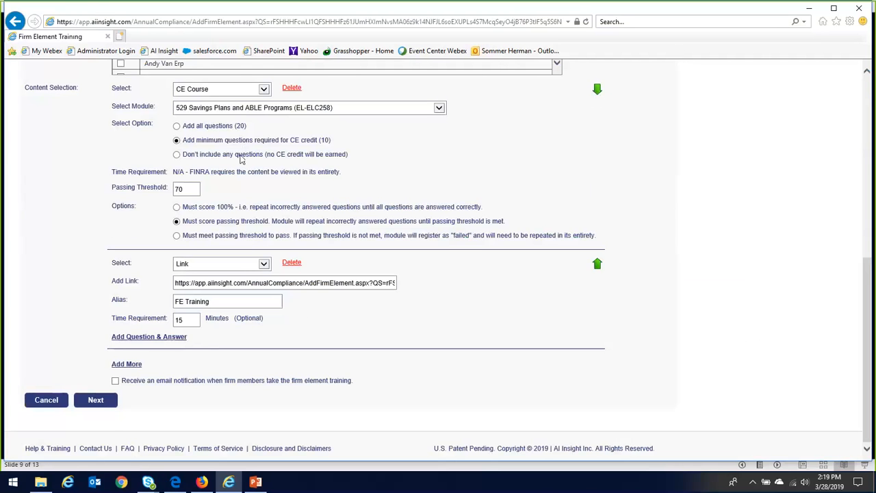
- Add a third content item of type Attestation, check its attestation question and close the question list without changes
{"action": "left_click", "coordinate": [134, 368]}
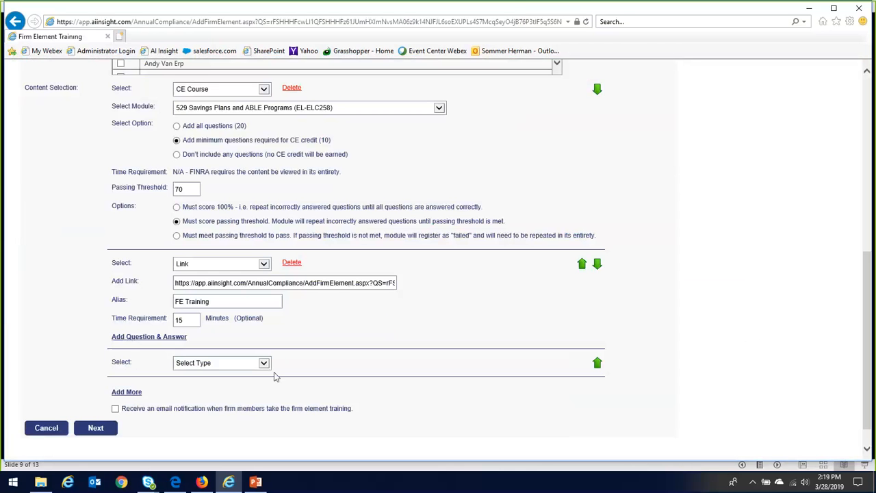
{"action": "left_click", "coordinate": [264, 364]}
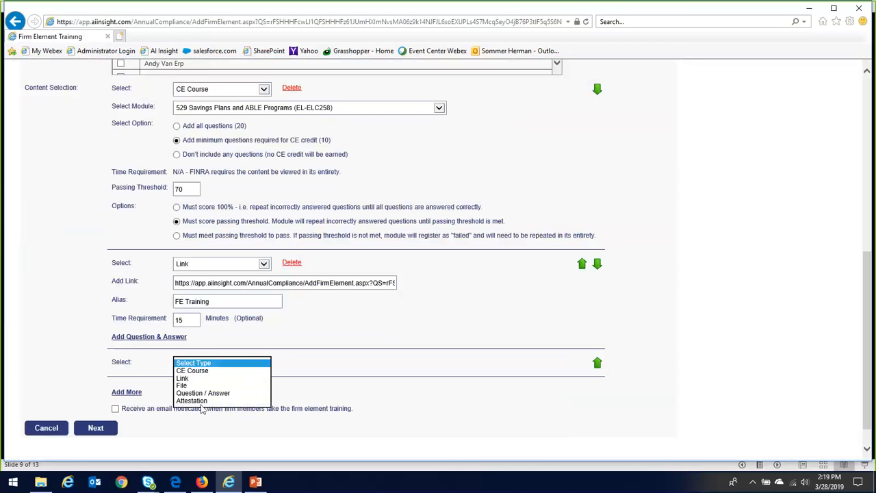
{"action": "left_click", "coordinate": [202, 406]}
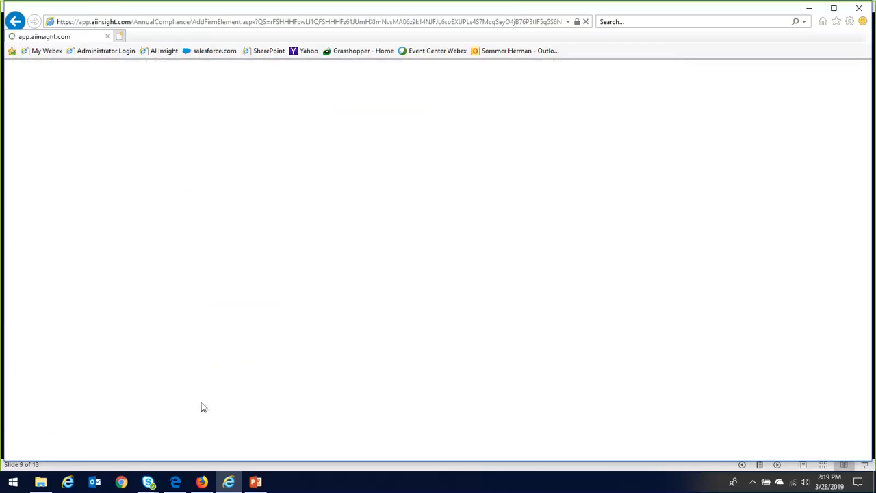
{"action": "scroll", "coordinate": [336, 379], "scroll_direction": "down", "scroll_amount": 2}
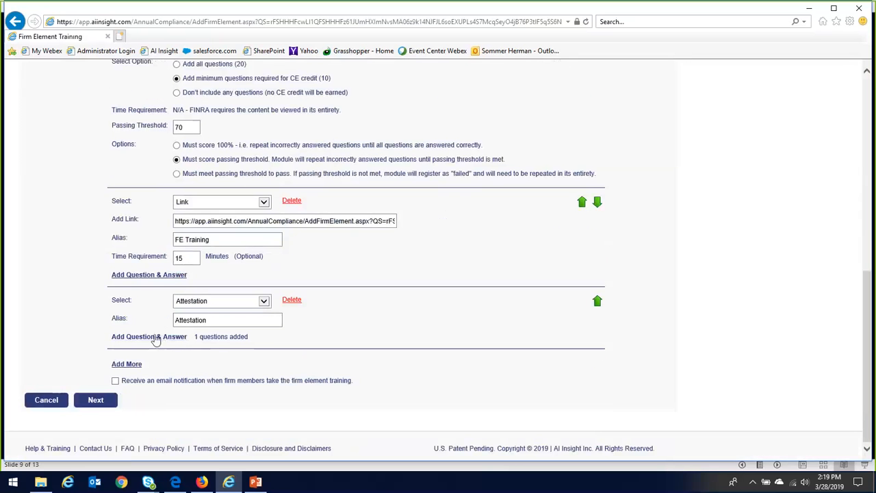
{"action": "left_click", "coordinate": [159, 338]}
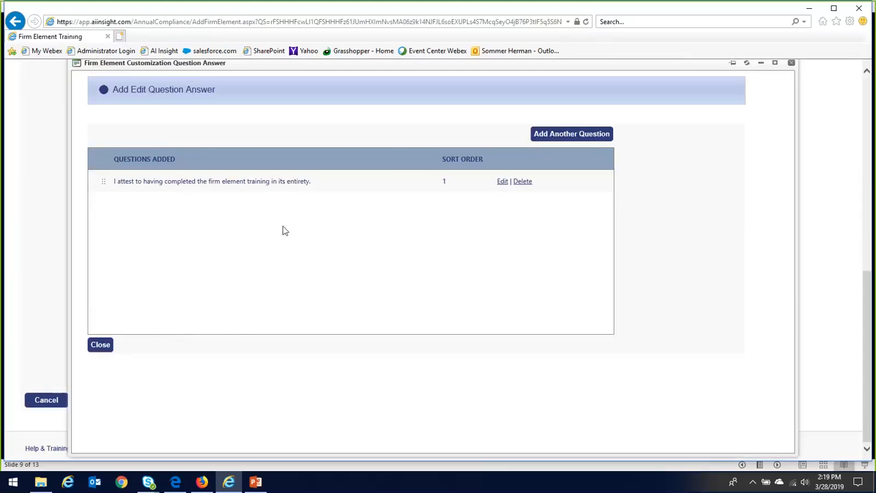
{"action": "left_click", "coordinate": [102, 346]}
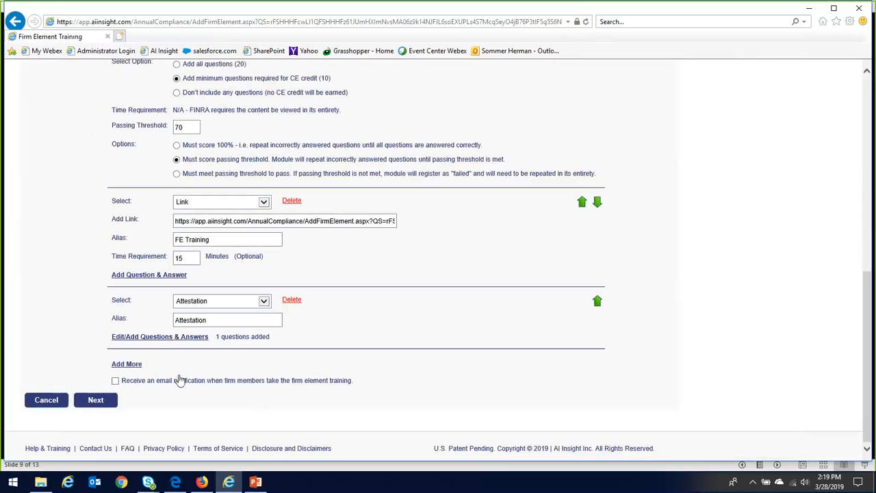
- Proceed to the review of the 2019 Firm Element Training and show its payment options
{"action": "left_click", "coordinate": [96, 400]}
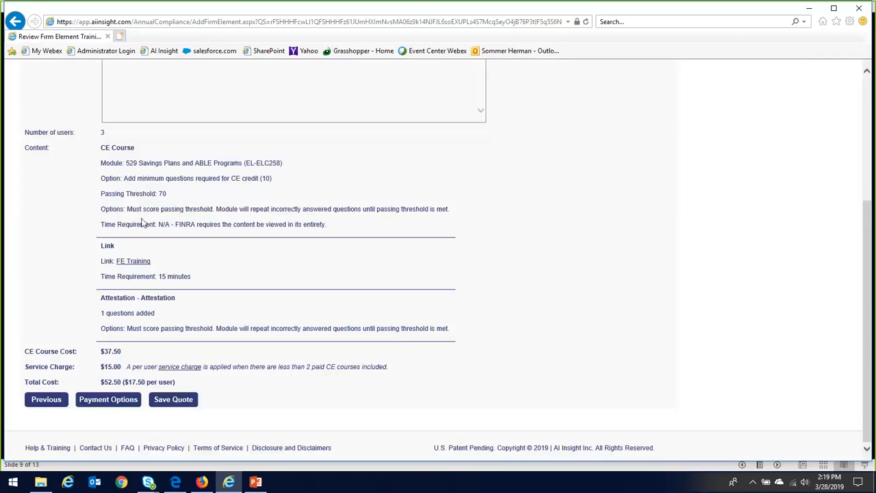
{"action": "left_click", "coordinate": [117, 404]}
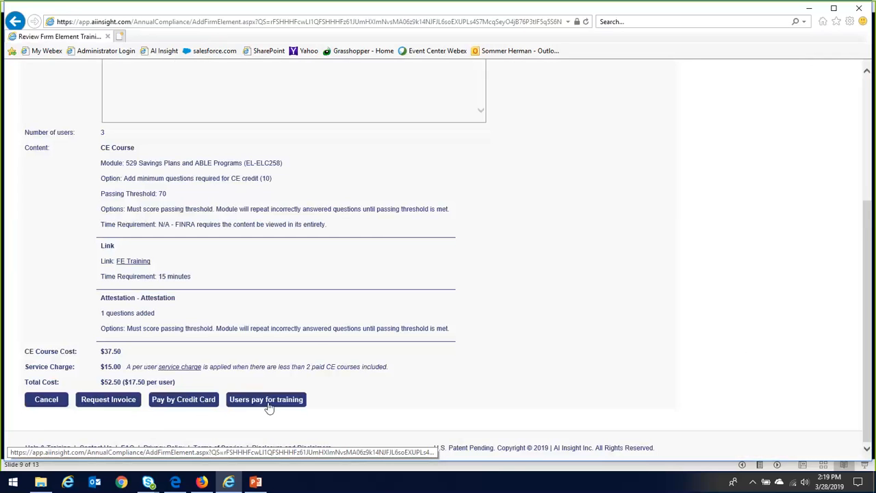
- Leave the training review and open the Annual Compliance Questionnaire list
{"action": "scroll", "coordinate": [317, 352], "scroll_direction": "up", "scroll_amount": 3}
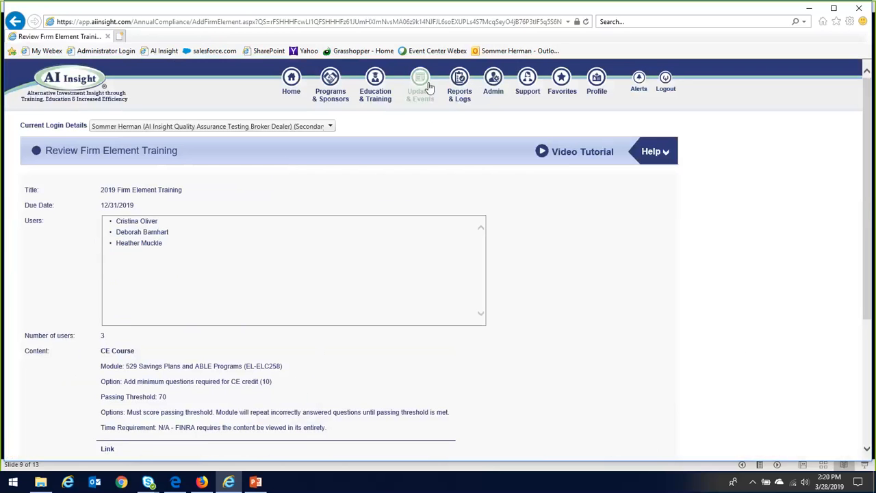
{"action": "mouse_move", "coordinate": [378, 82]}
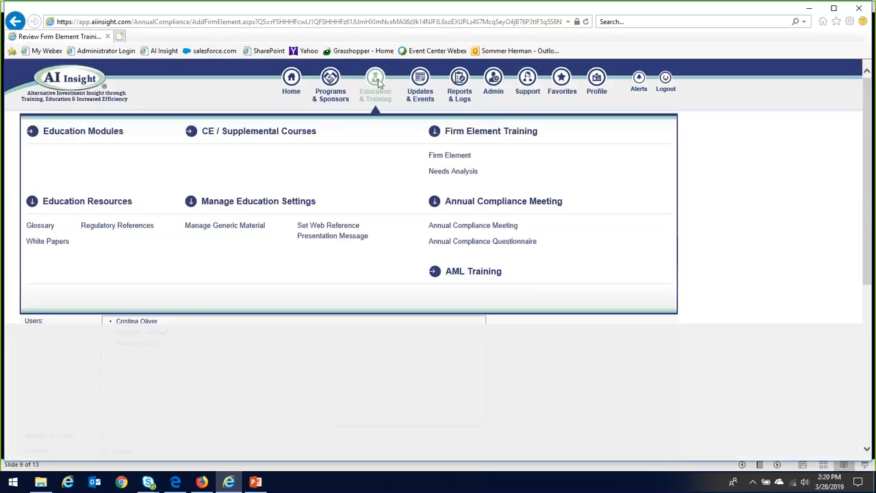
{"action": "left_click", "coordinate": [479, 244]}
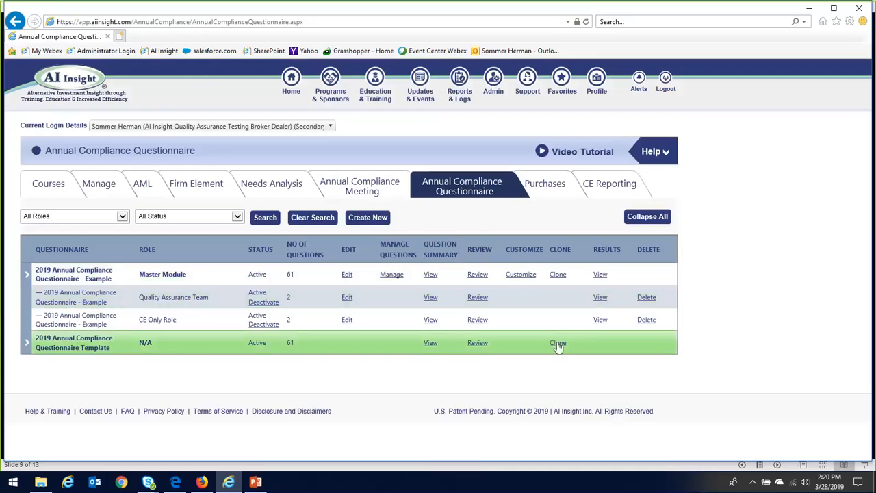
- Start a new annual compliance meeting with due date 12/31/2019, available only to the CE Only Role
{"action": "left_click", "coordinate": [369, 186]}
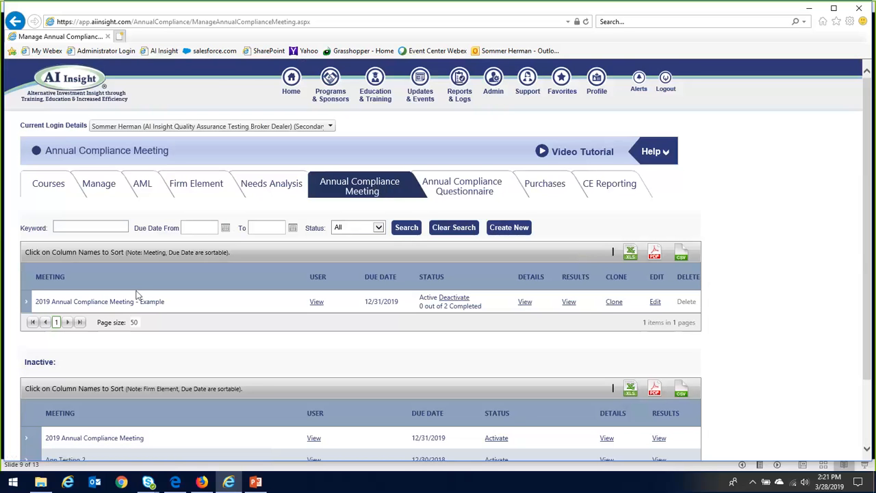
{"action": "left_click", "coordinate": [509, 229]}
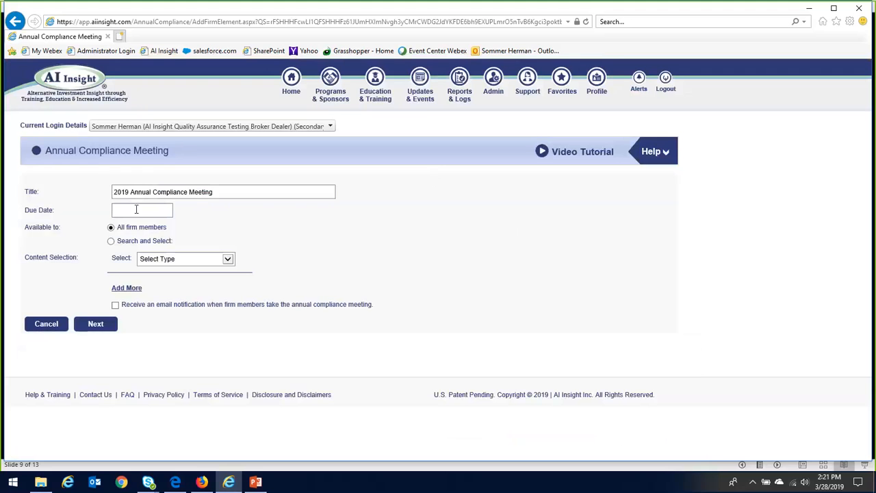
{"action": "left_click", "coordinate": [149, 209]}
{"action": "type", "text": "12/31/2019"}
{"action": "left_click", "coordinate": [111, 241]}
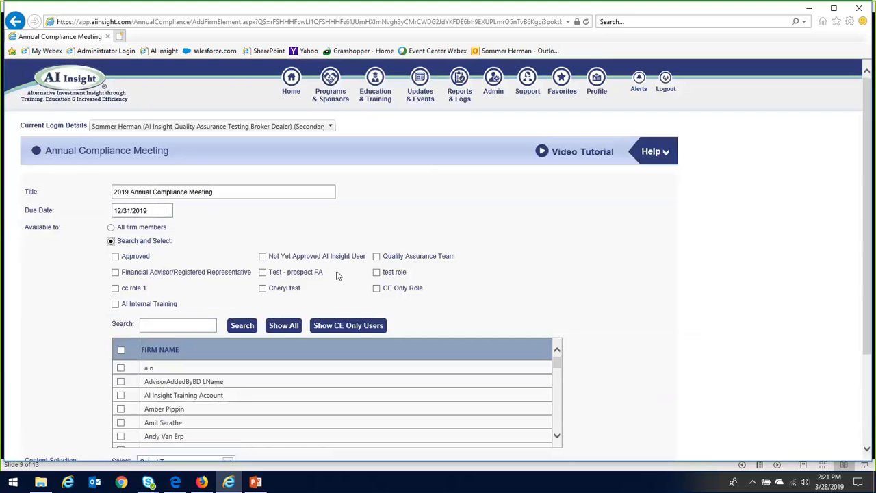
{"action": "left_click", "coordinate": [376, 288]}
{"action": "scroll", "coordinate": [451, 230], "scroll_direction": "down", "scroll_amount": 3}
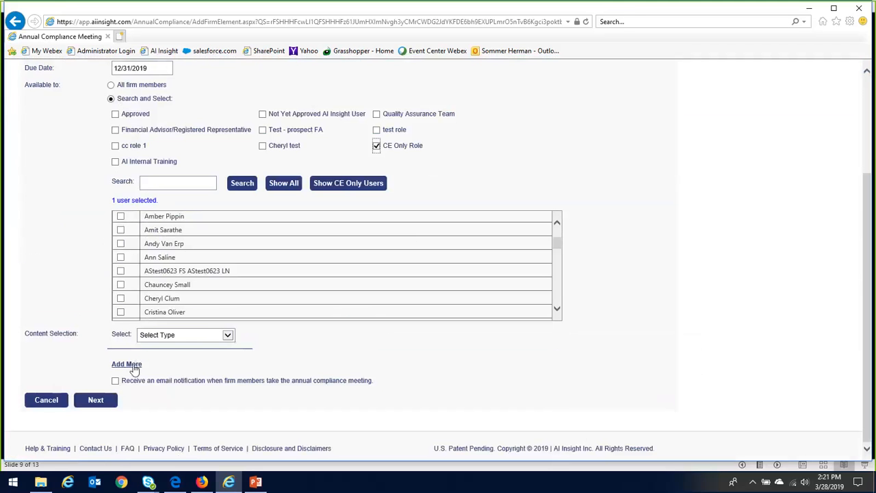
- Set the meeting's content type to File, then cancel the new annual compliance meeting
{"action": "left_click", "coordinate": [234, 333]}
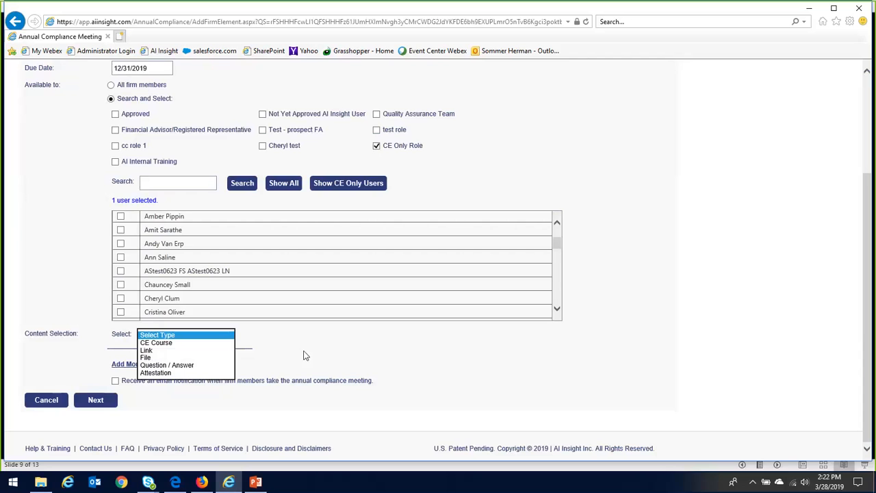
{"action": "left_click", "coordinate": [154, 357]}
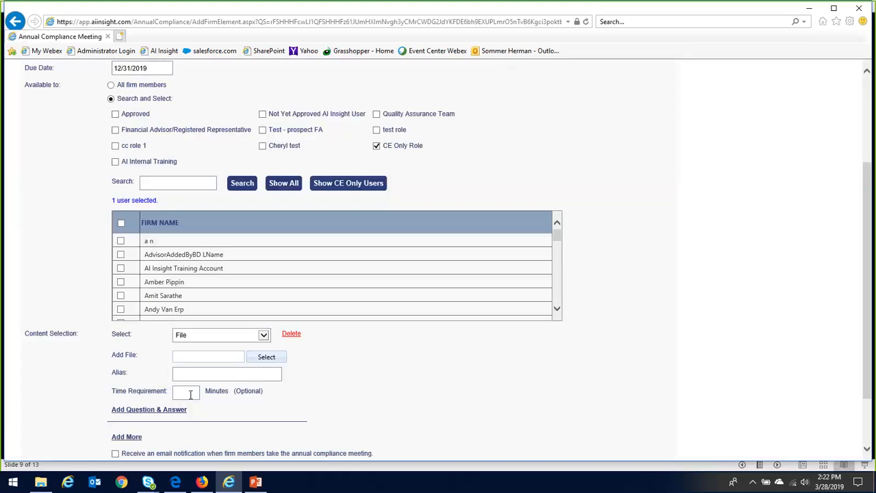
{"action": "scroll", "coordinate": [199, 388], "scroll_direction": "down", "scroll_amount": 2}
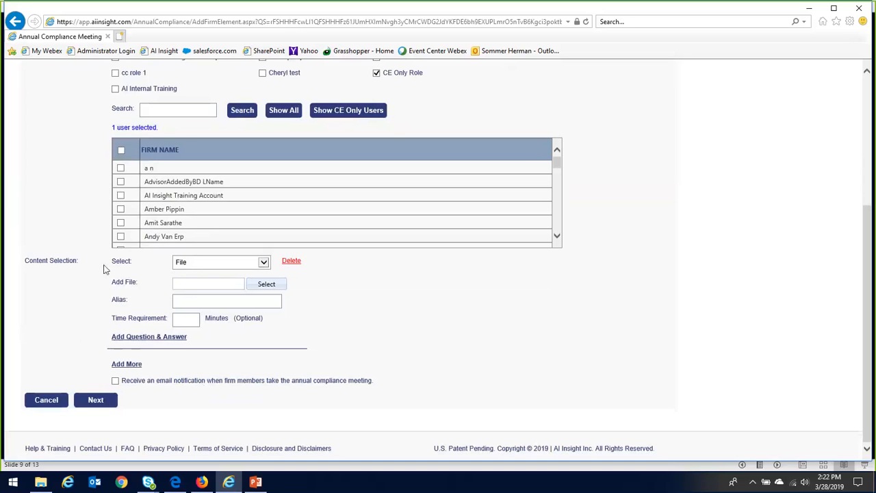
{"action": "left_click", "coordinate": [46, 405]}
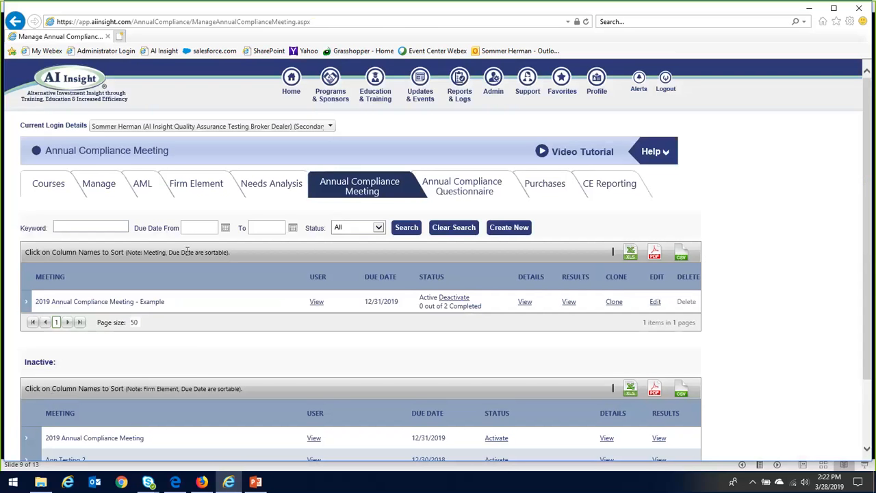
- Switch to Firefox and view the CE-only user's Firm Element, Needs Analysis, Annual Compliance Meeting and Annual Compliance Questionnaire assignments
{"action": "left_click", "coordinate": [208, 483]}
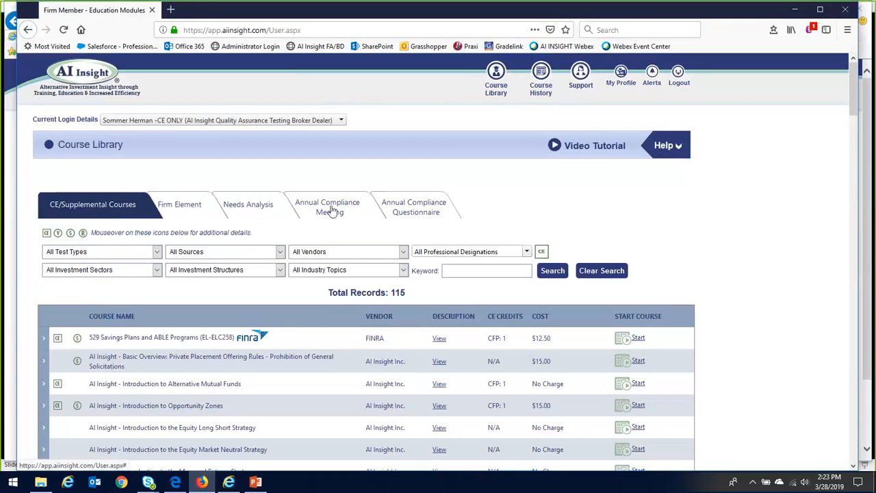
{"action": "left_click", "coordinate": [193, 213]}
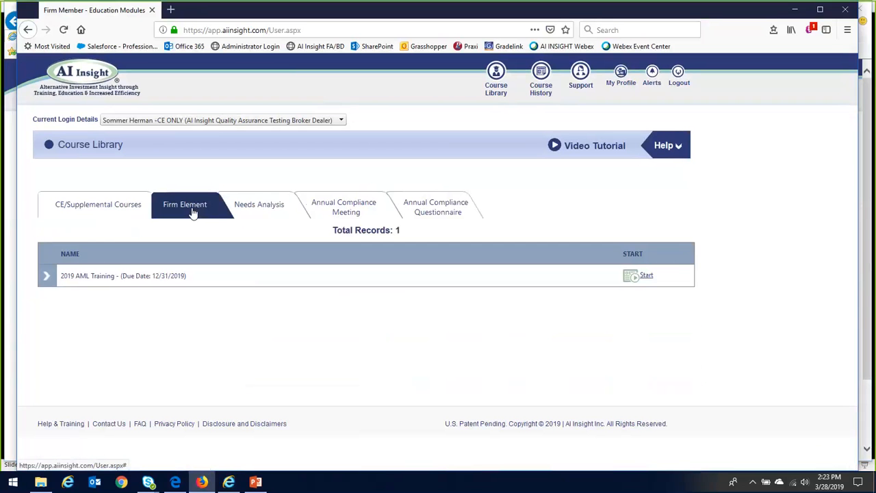
{"action": "left_click", "coordinate": [283, 209]}
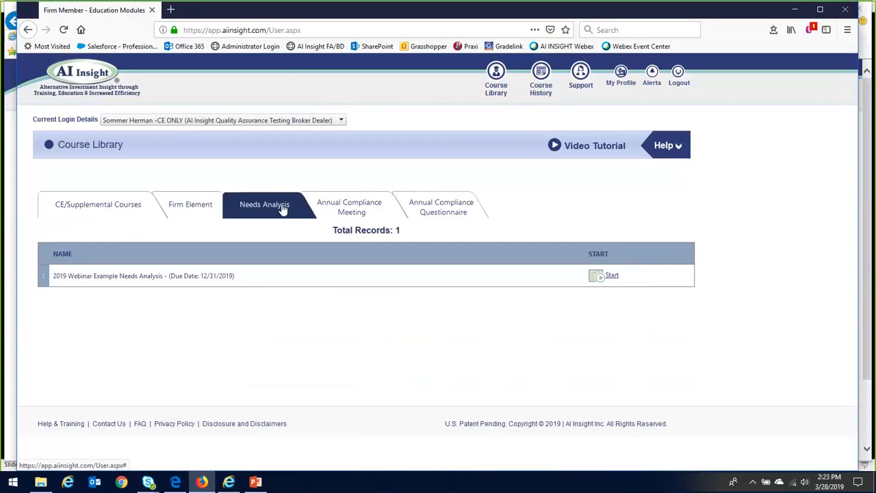
{"action": "left_click", "coordinate": [356, 207]}
{"action": "left_click", "coordinate": [463, 208]}
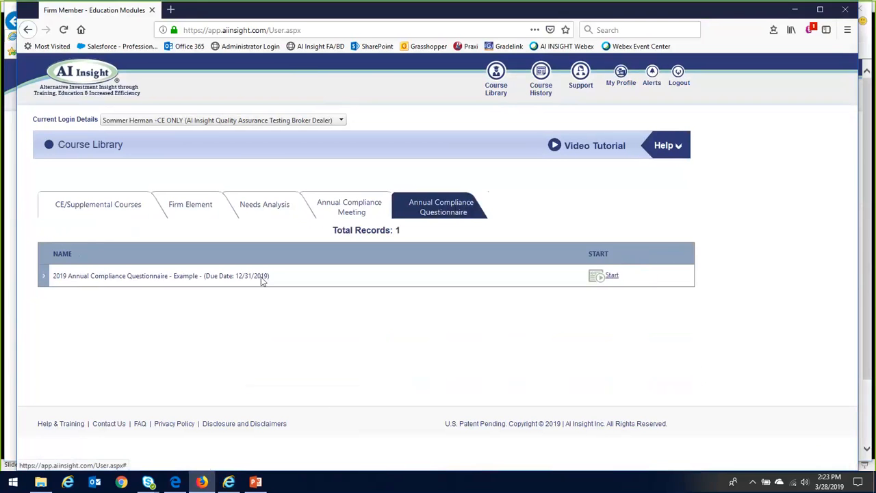
- Switch to Microsoft Edge and view the Education & Training options available to the financial advisor login
{"action": "left_click", "coordinate": [178, 481]}
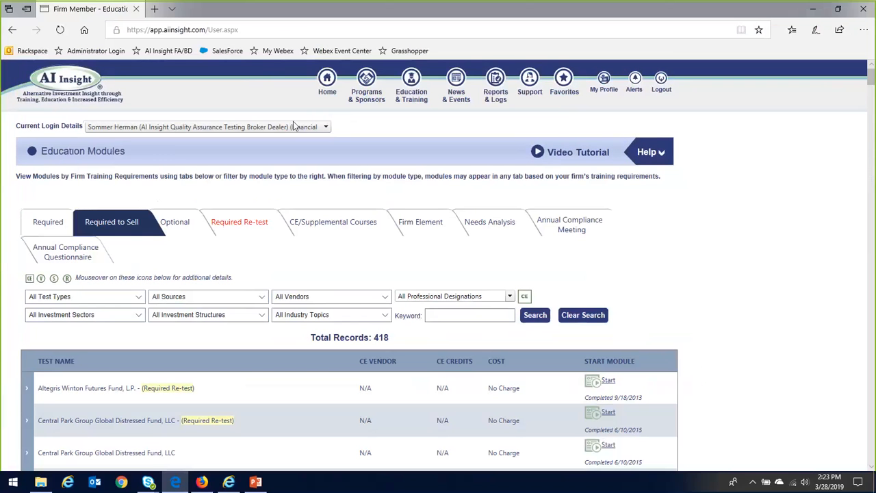
{"action": "left_click", "coordinate": [412, 84]}
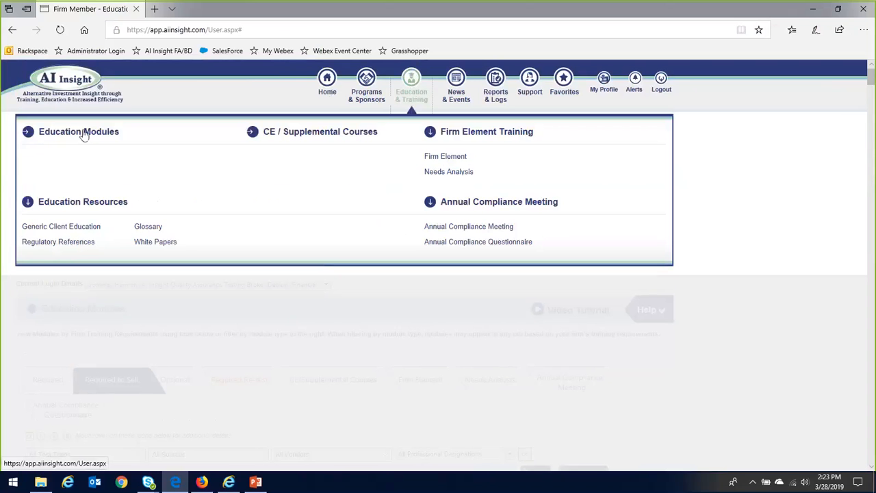
{"action": "left_click", "coordinate": [373, 309]}
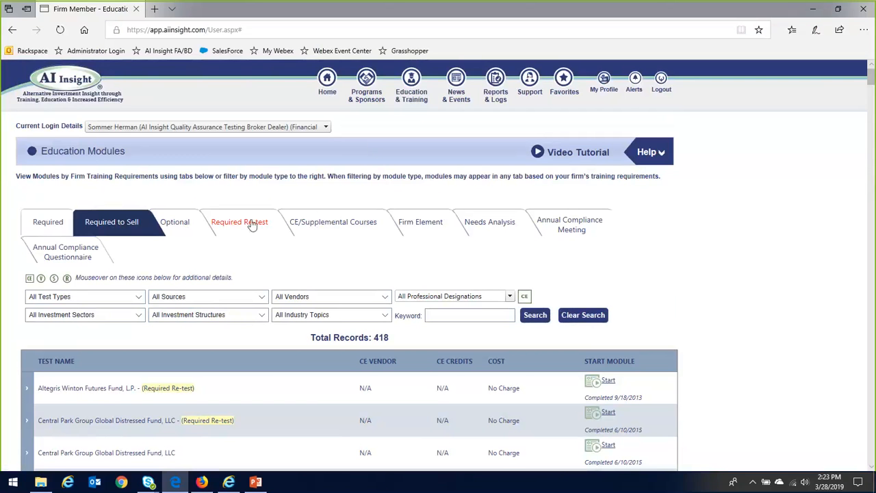
- View the advisor's CE/Supplemental Courses, Firm Element, Needs Analysis, Annual Compliance Meeting and Annual Compliance Questionnaire lists
{"action": "left_click", "coordinate": [339, 226]}
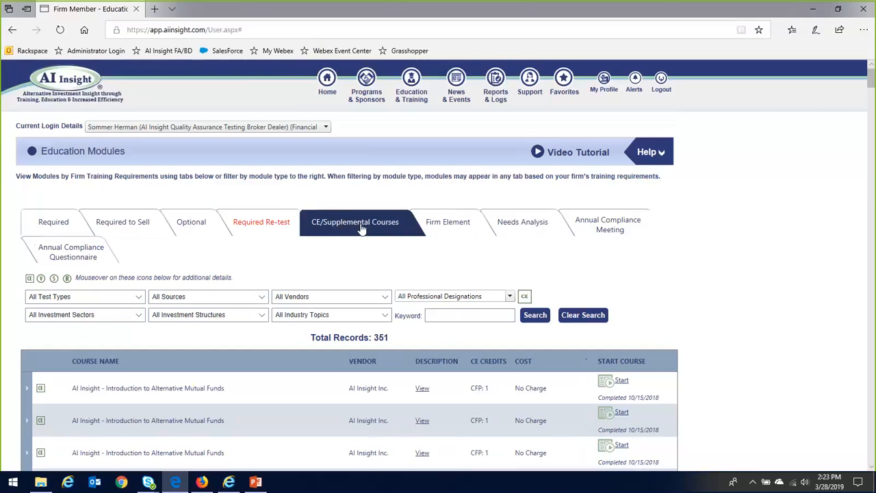
{"action": "left_click", "coordinate": [452, 226]}
{"action": "left_click", "coordinate": [541, 226]}
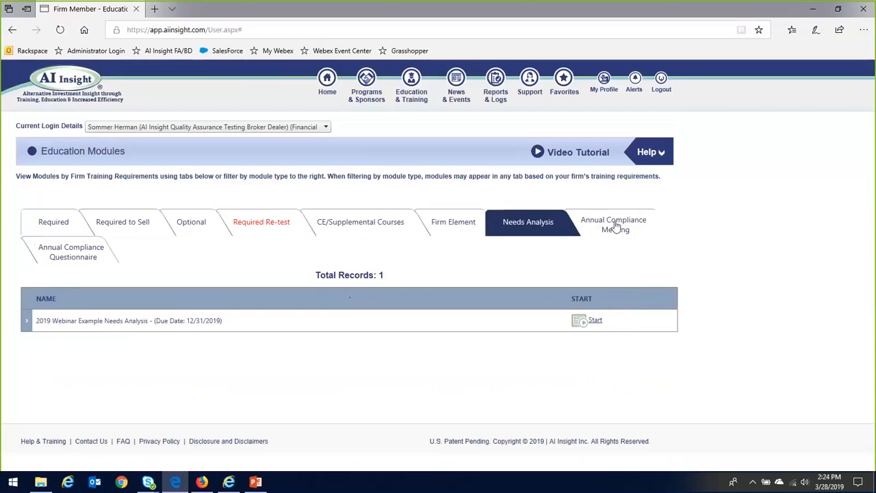
{"action": "left_click", "coordinate": [615, 228]}
{"action": "left_click", "coordinate": [79, 252]}
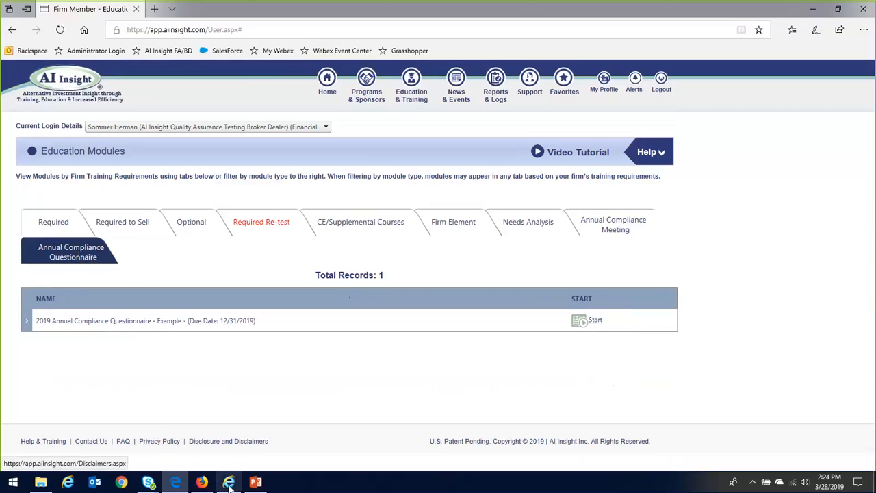
- Return to the annual compliance meeting list in Internet Explorer, then switch to the PowerPoint slide show
{"action": "mouse_move", "coordinate": [229, 484]}
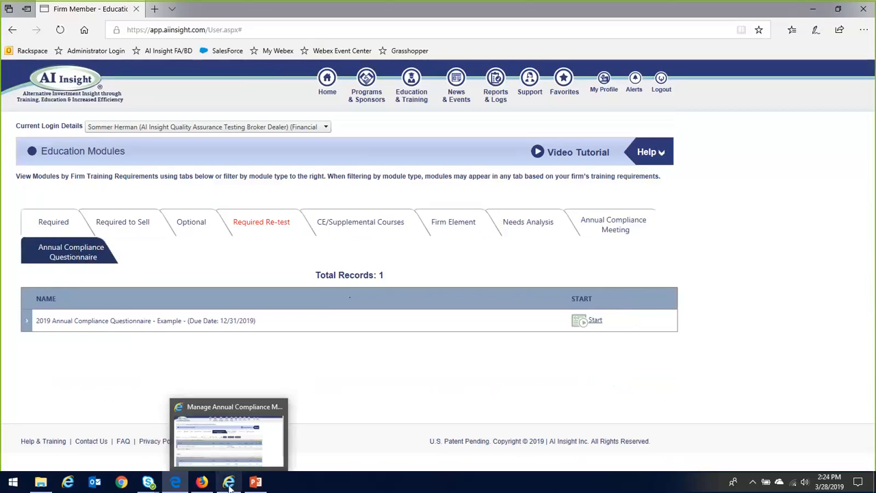
{"action": "left_click", "coordinate": [229, 483]}
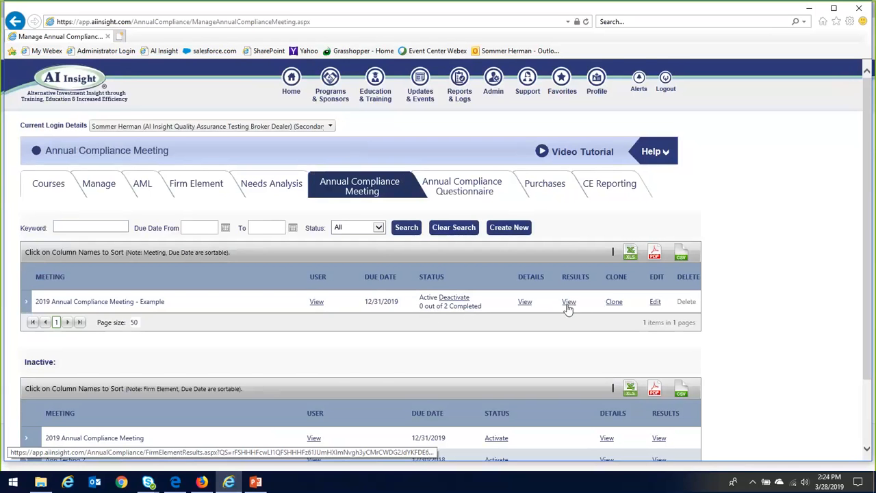
{"action": "left_click", "coordinate": [256, 482]}
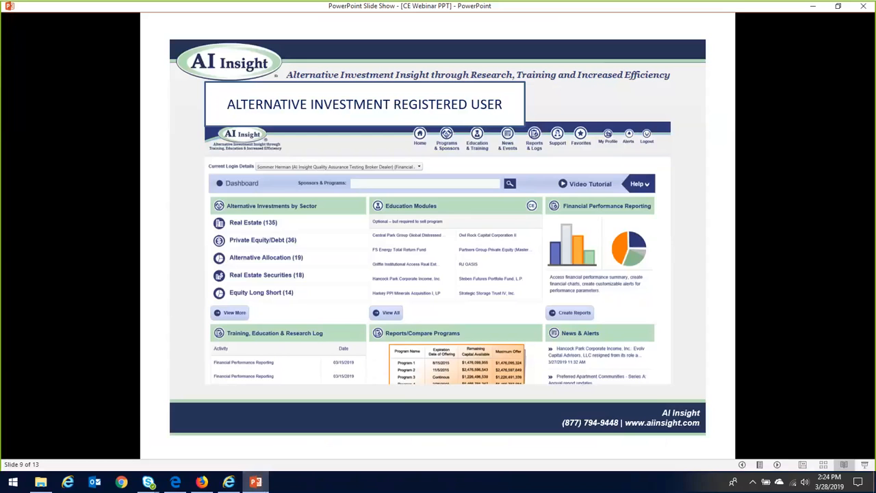
{"action": "left_click", "coordinate": [402, 313]}
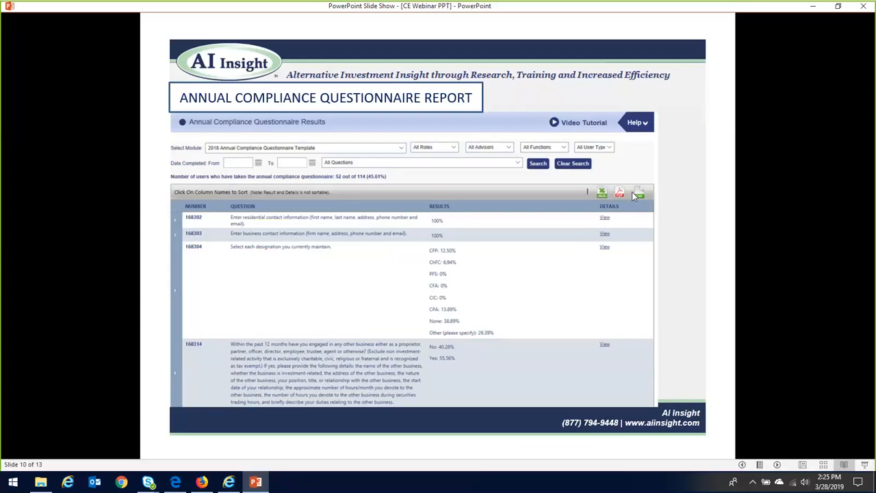
{"action": "left_click", "coordinate": [568, 250]}
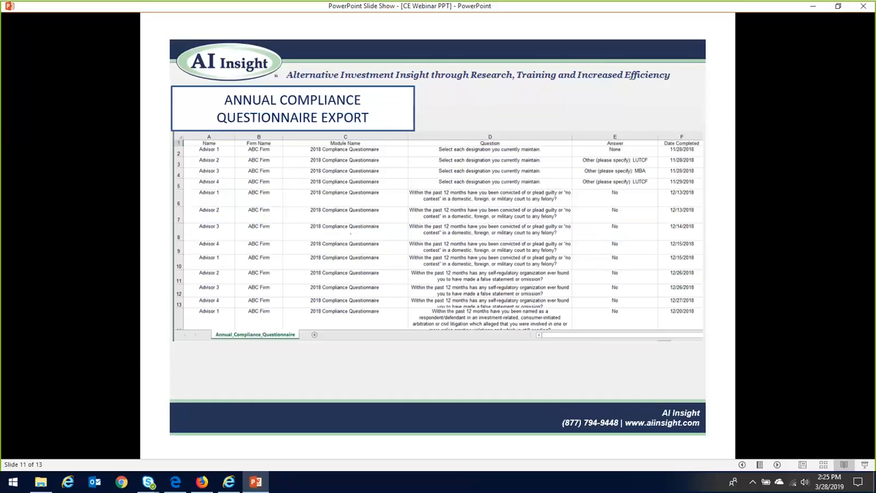
{"action": "key", "text": "Right"}
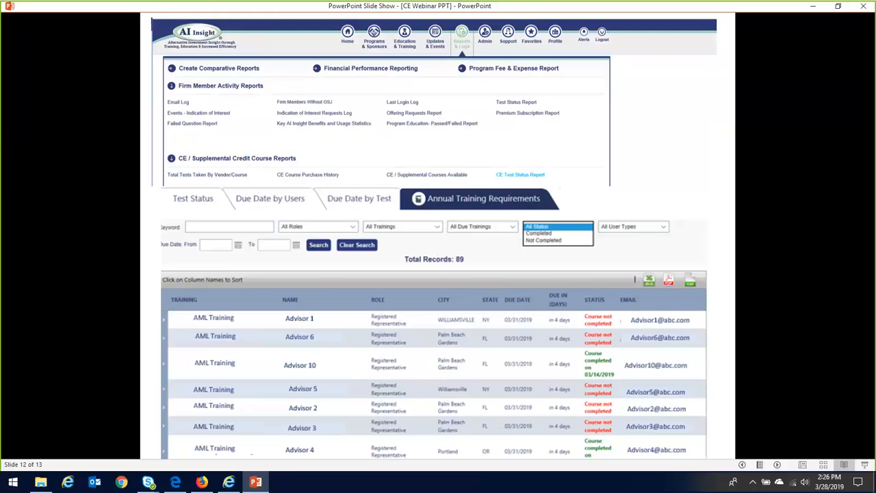
{"action": "key", "text": "Right"}
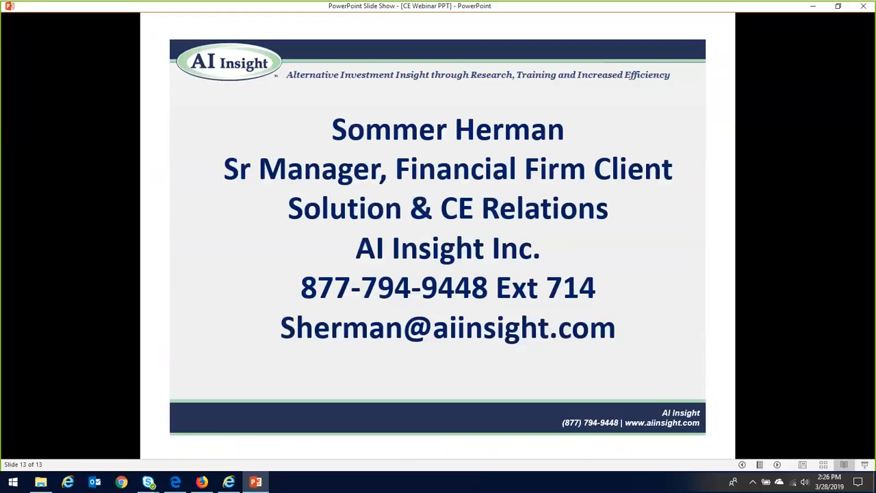